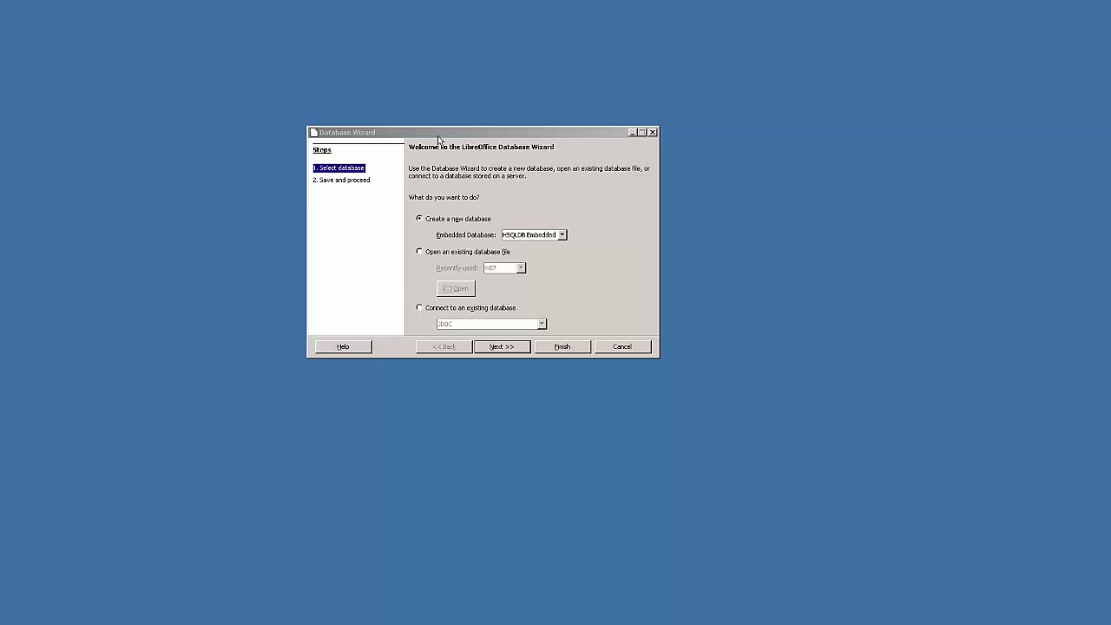
# Step: Connect to an existing PostgreSQL database with URL host gamma.athena.bcit.ca and the student's database name
pyautogui.click(421, 309)
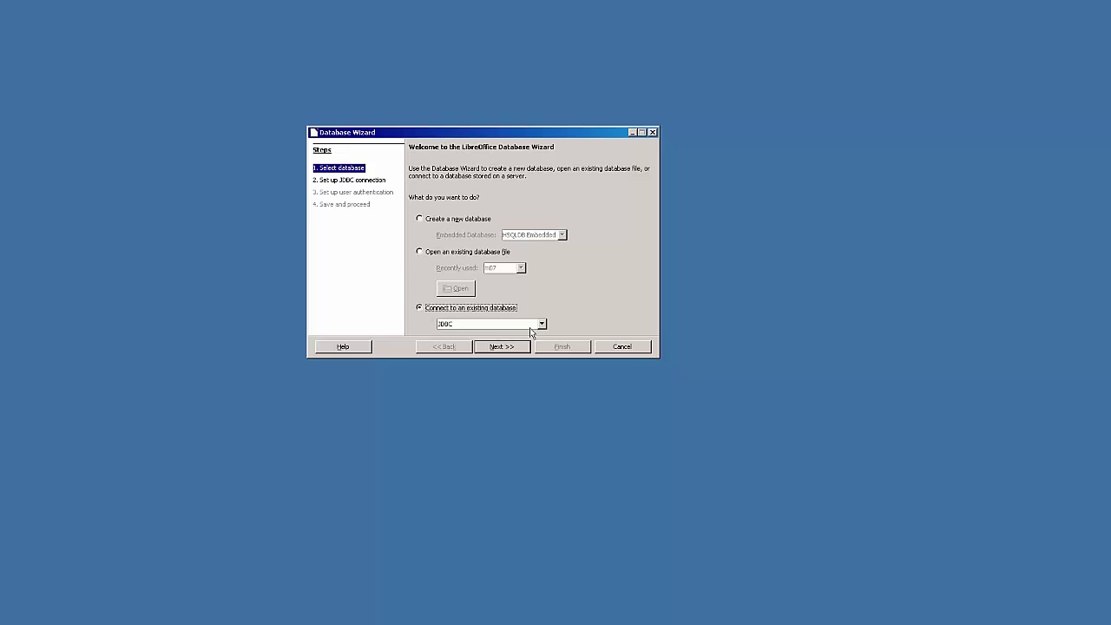
pyautogui.click(542, 325)
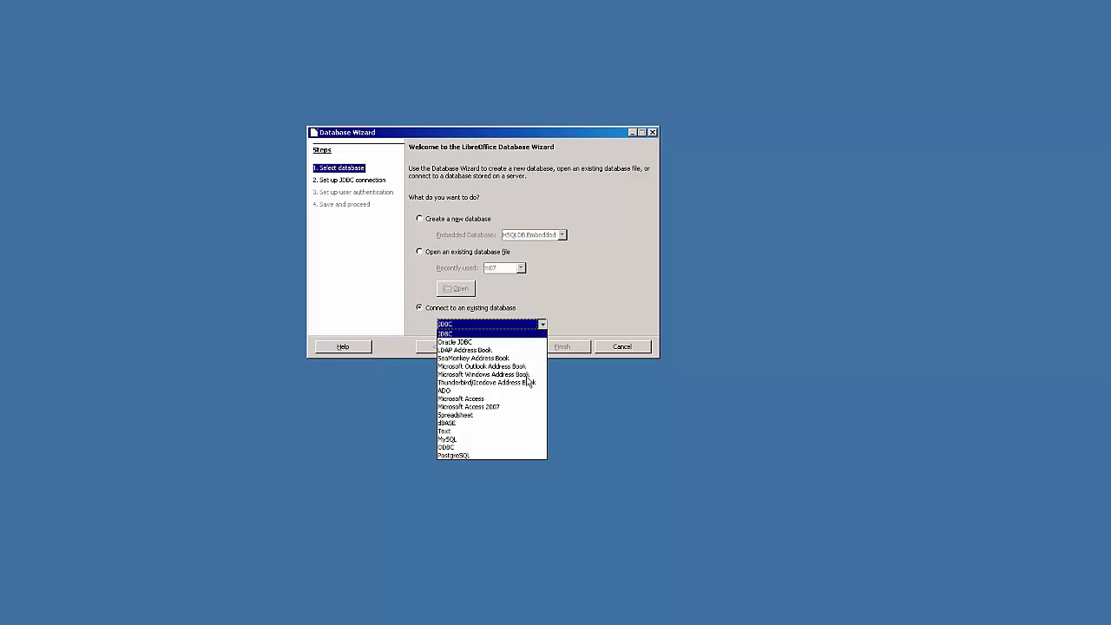
pyautogui.click(490, 455)
pyautogui.click(502, 346)
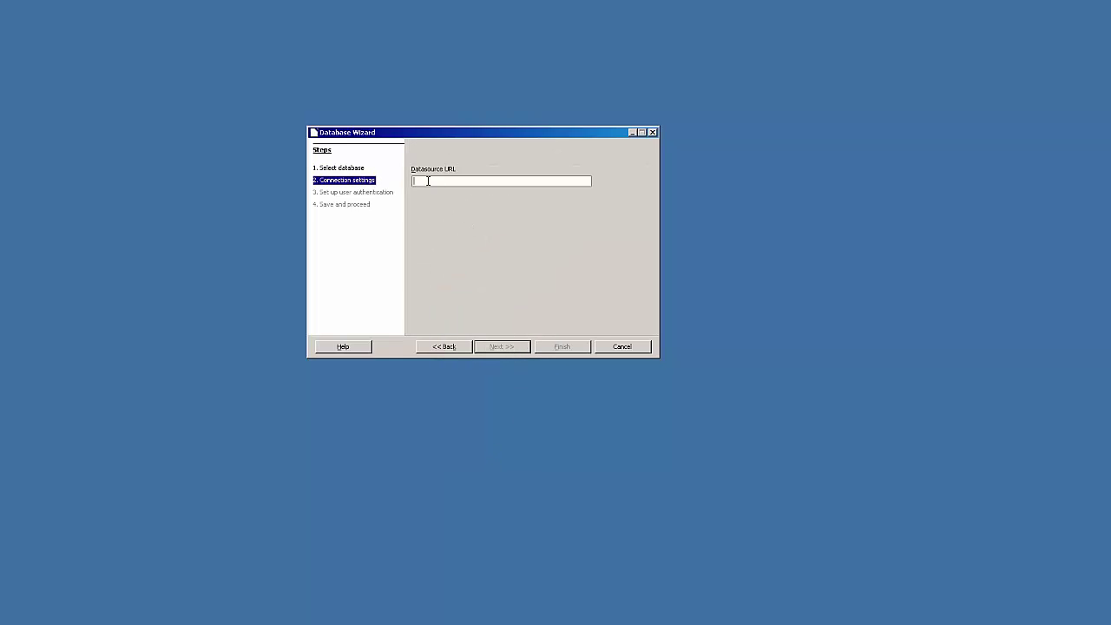
pyautogui.write('host')
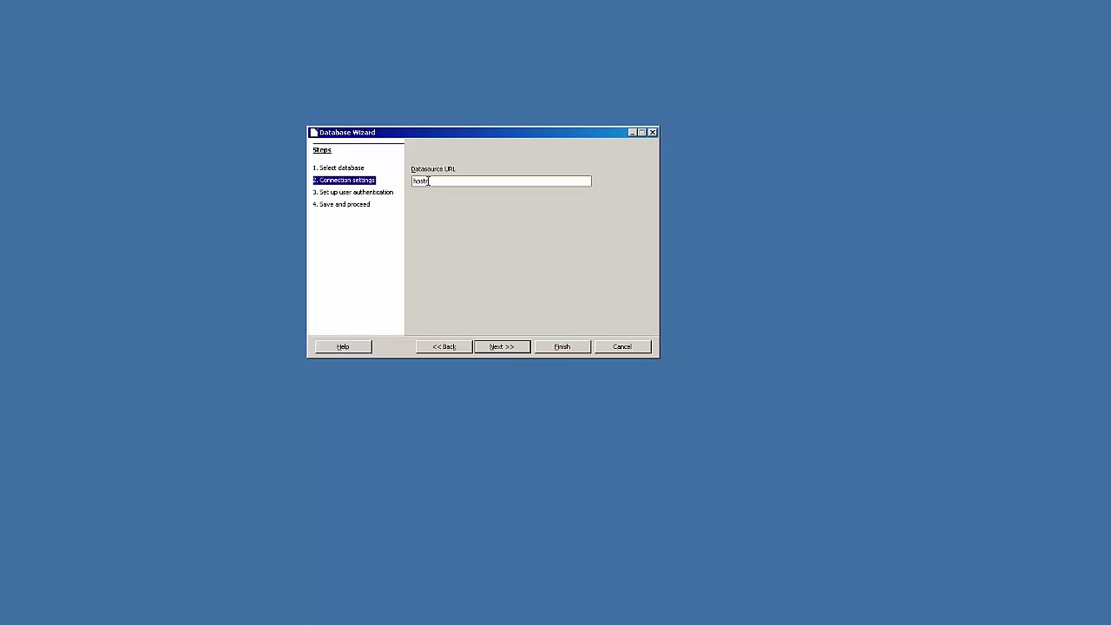
pyautogui.write('-gamma.athena.bcit.ca dbname')
pyautogui.write('=a00000001')
# Step: Enter the student's user name with password required, and test the connection using the account password
pyautogui.click(518, 349)
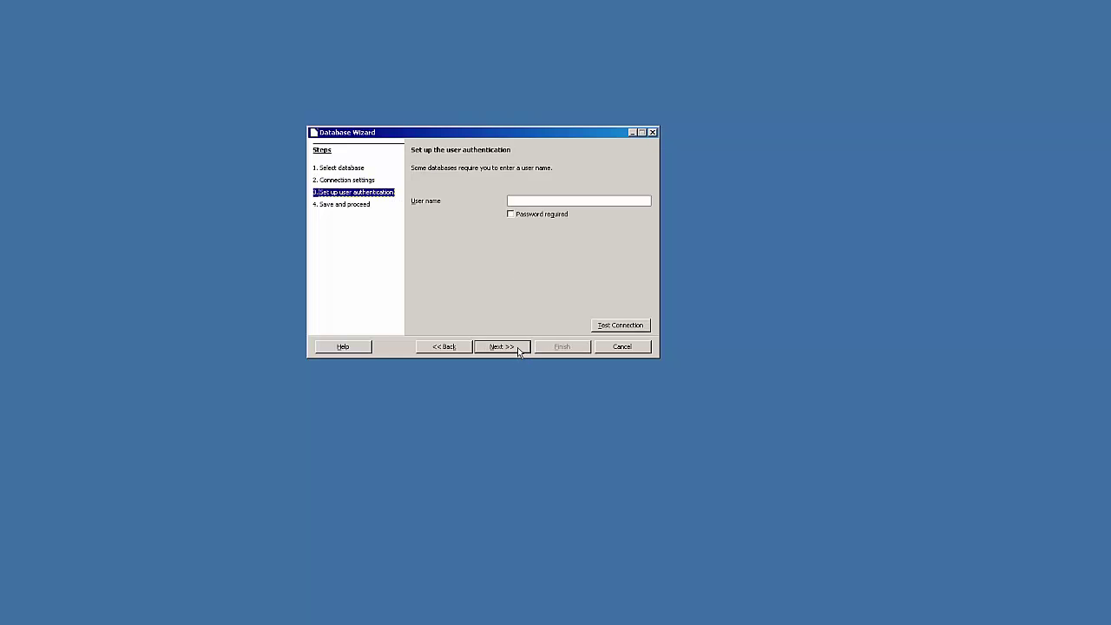
pyautogui.click(510, 213)
pyautogui.click(529, 200)
pyautogui.write('a0000')
pyautogui.write('001')
pyautogui.click(621, 326)
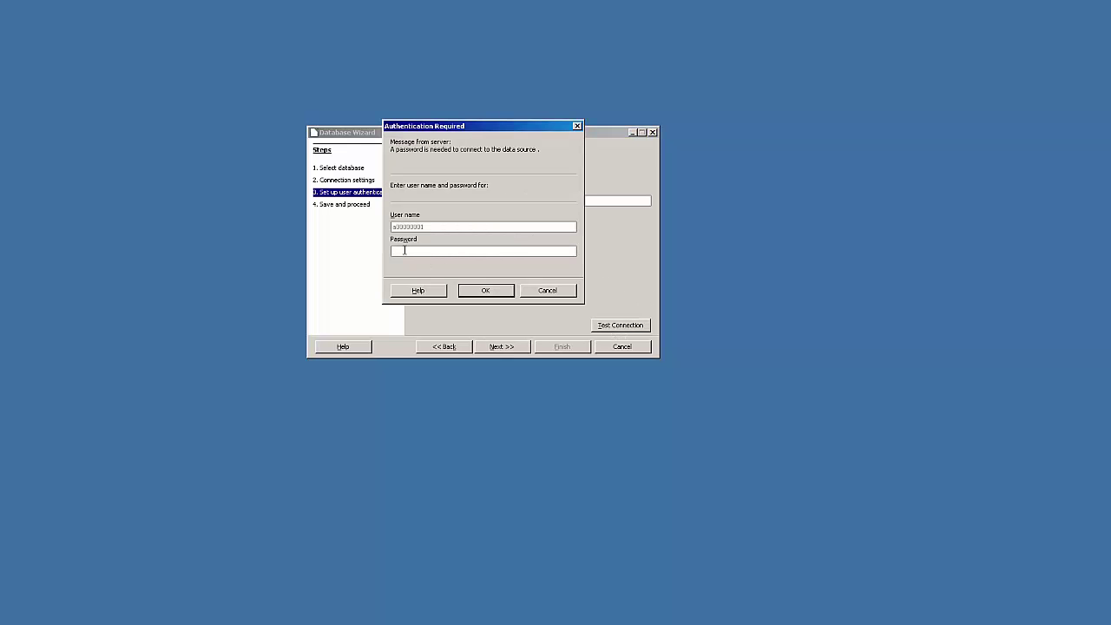
pyautogui.write('a0')
pyautogui.click(488, 292)
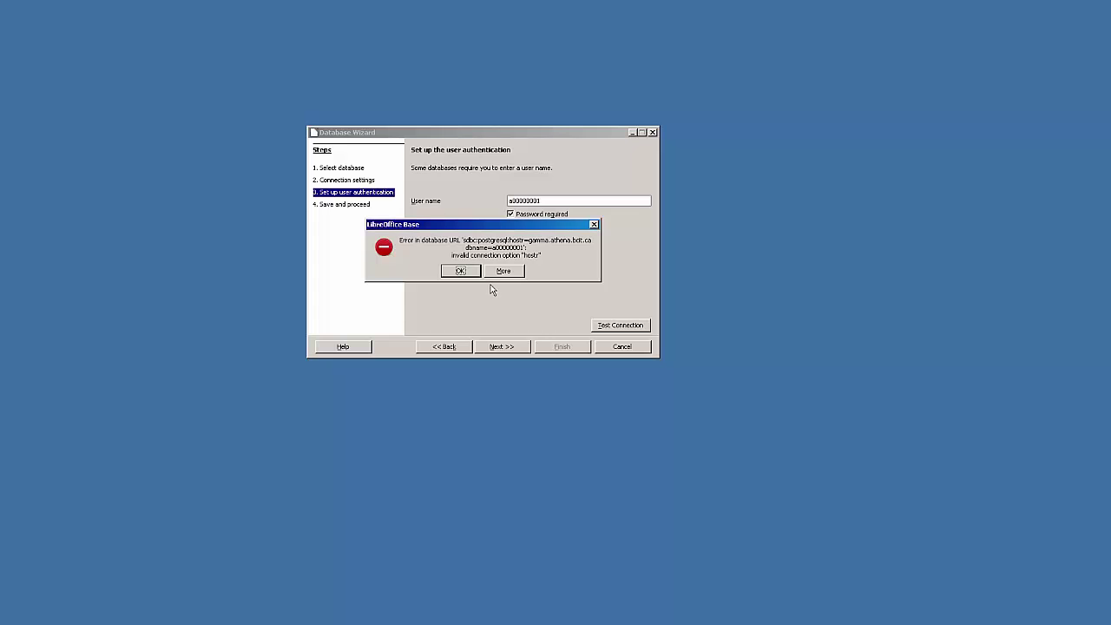
# Step: Dismiss the error and correct the datasource URL to host=gamma.athena.bcit.ca
pyautogui.click(460, 271)
pyautogui.click(443, 346)
pyautogui.click(429, 181)
pyautogui.press('BackSpace')
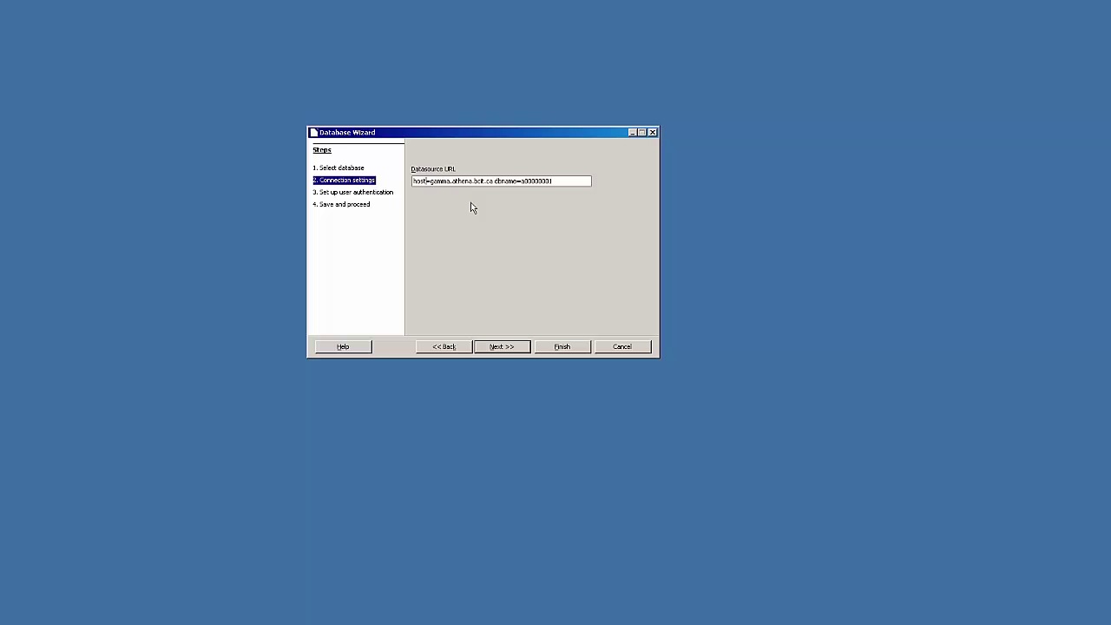
pyautogui.click(513, 350)
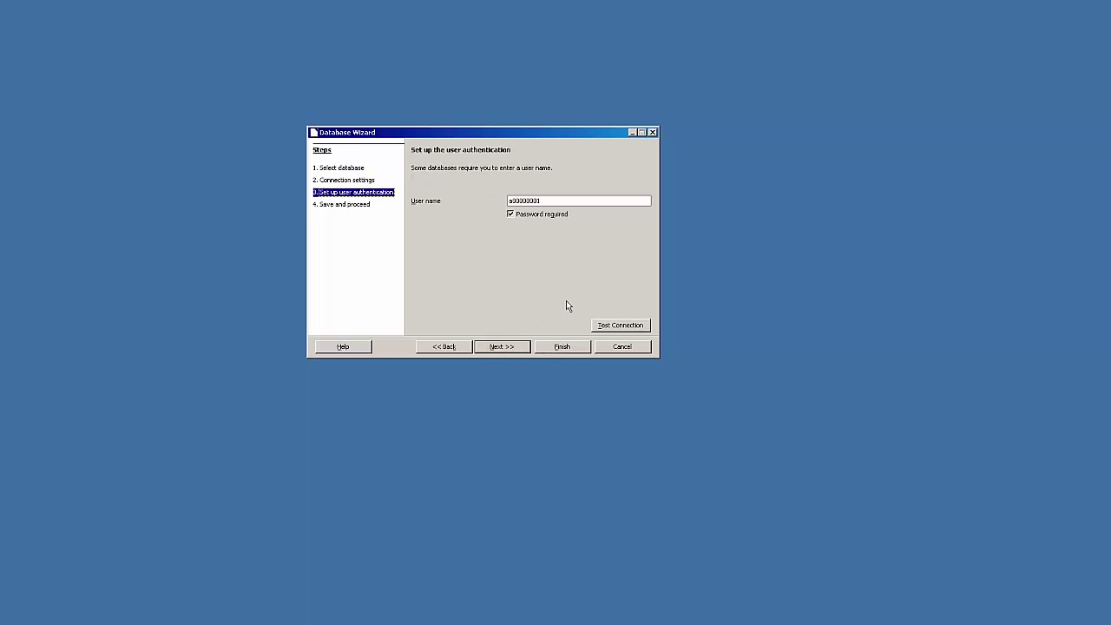
# Step: Retest the connection with the account password and acknowledge the success message
pyautogui.click(619, 327)
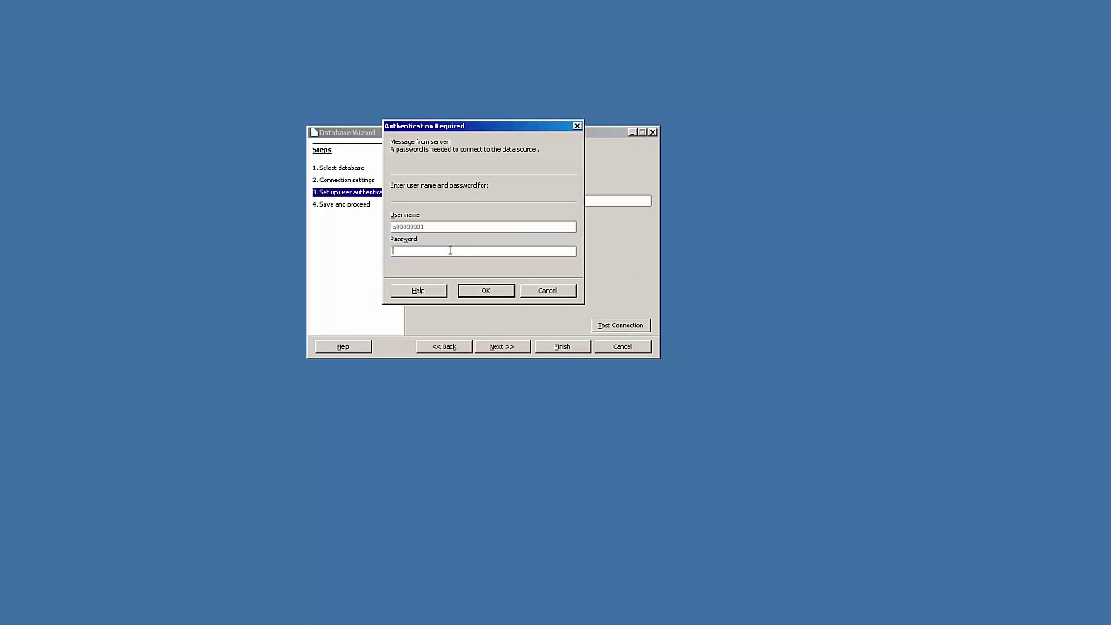
pyautogui.write('**')
pyautogui.click(486, 292)
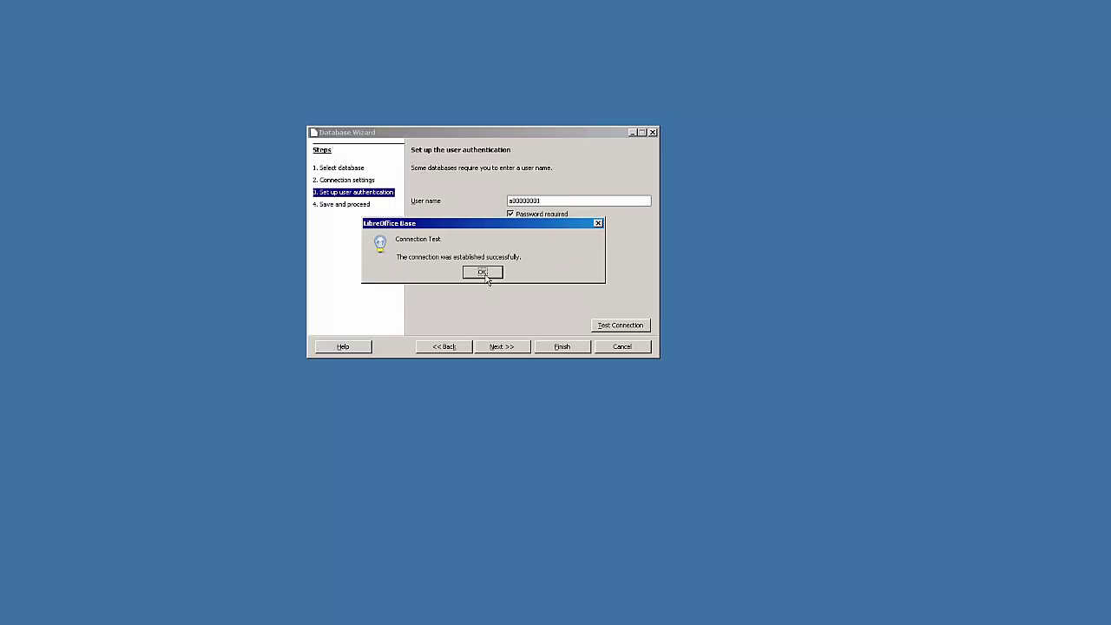
pyautogui.click(485, 275)
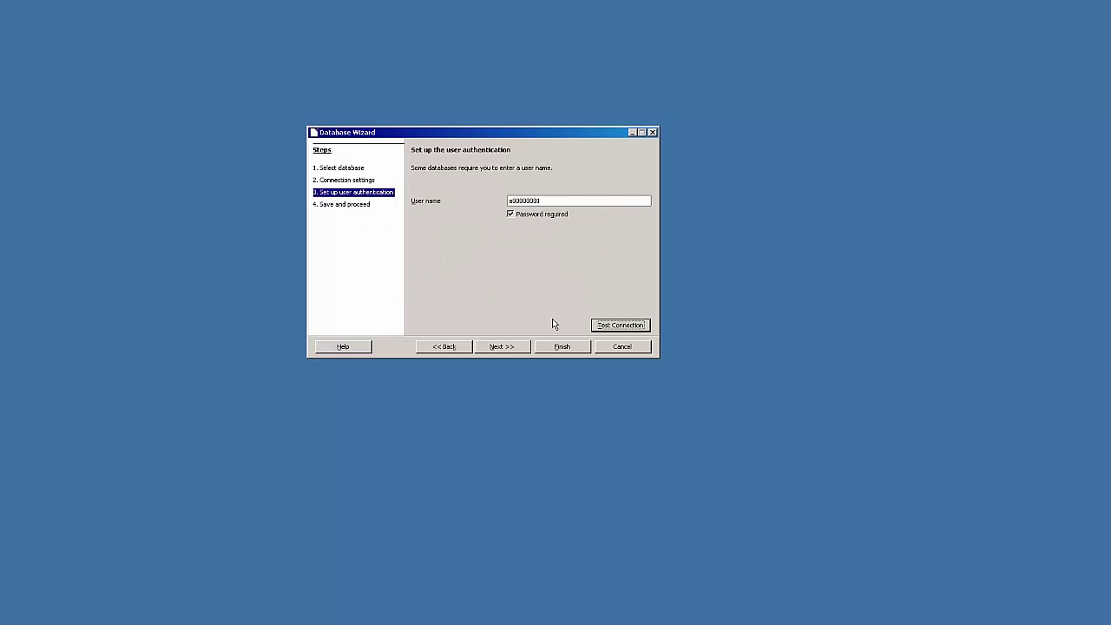
# Step: Finish the wizard with the database registered and opened for editing
pyautogui.click(512, 348)
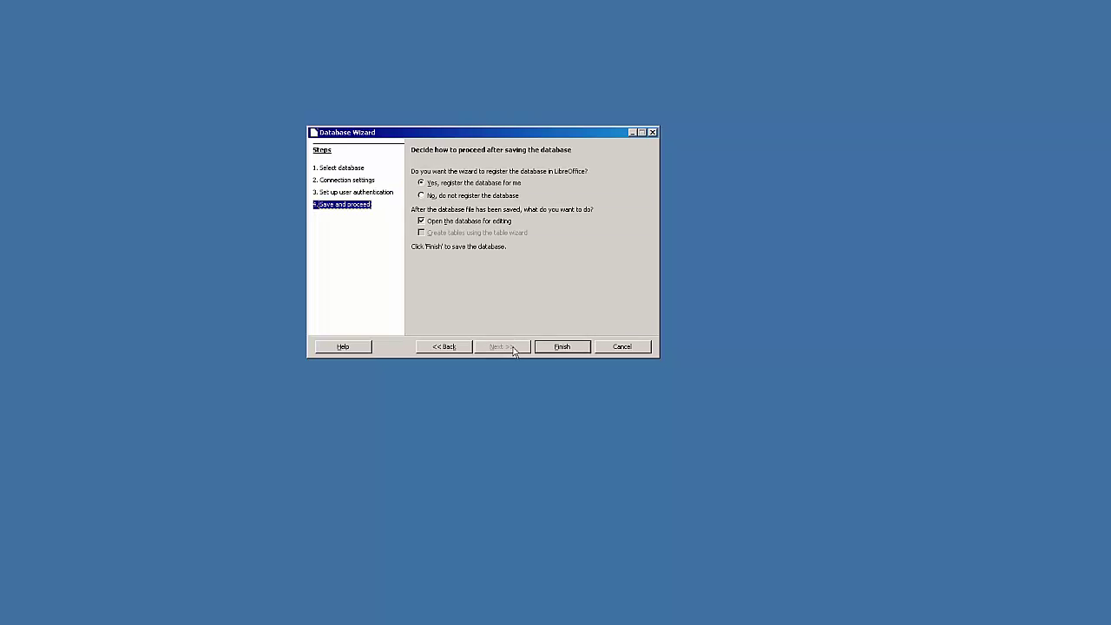
pyautogui.click(559, 346)
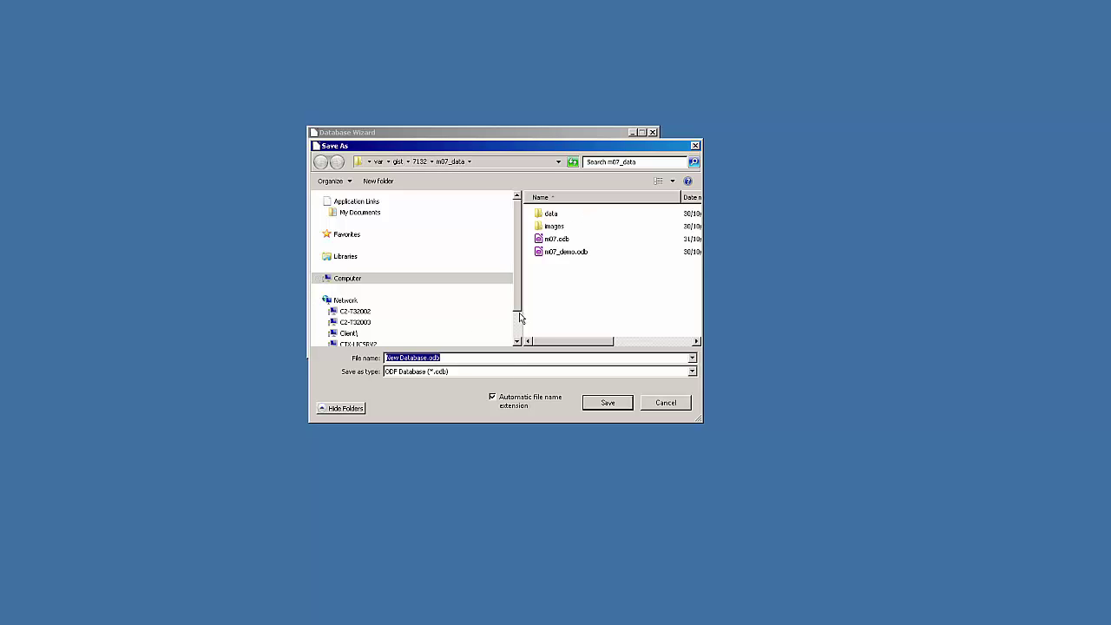
# Step: Replace the default name 'New Database' with m07net and save as m07net.odb
pyautogui.click(430, 358)
pyautogui.hotkey('shift', 'Home')
pyautogui.write('m')
pyautogui.write('07ne')
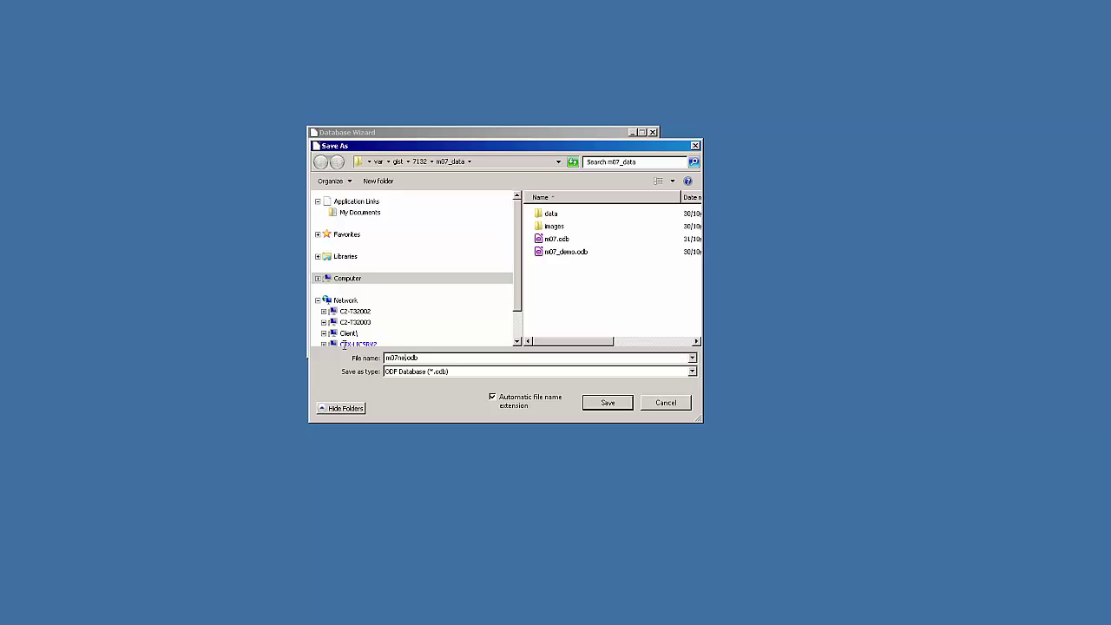
pyautogui.write('t')
pyautogui.press('Return')
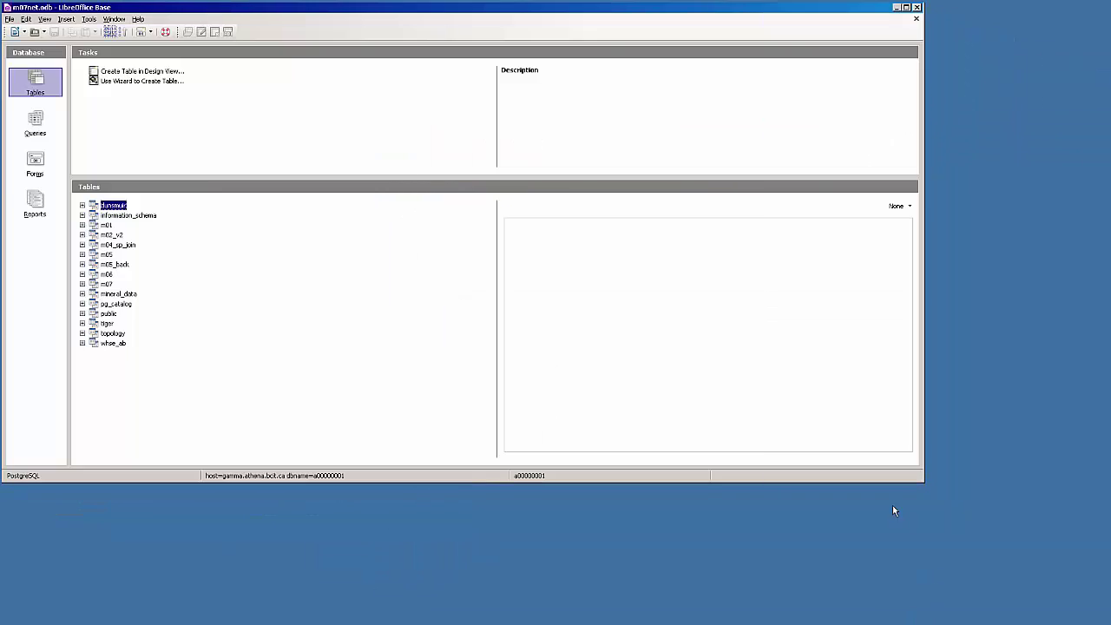
# Step: Enlarge the Base database window
pyautogui.moveTo(922, 481); pyautogui.dragTo(1109, 623)
pyautogui.press('alt')
pyautogui.press('Escape')
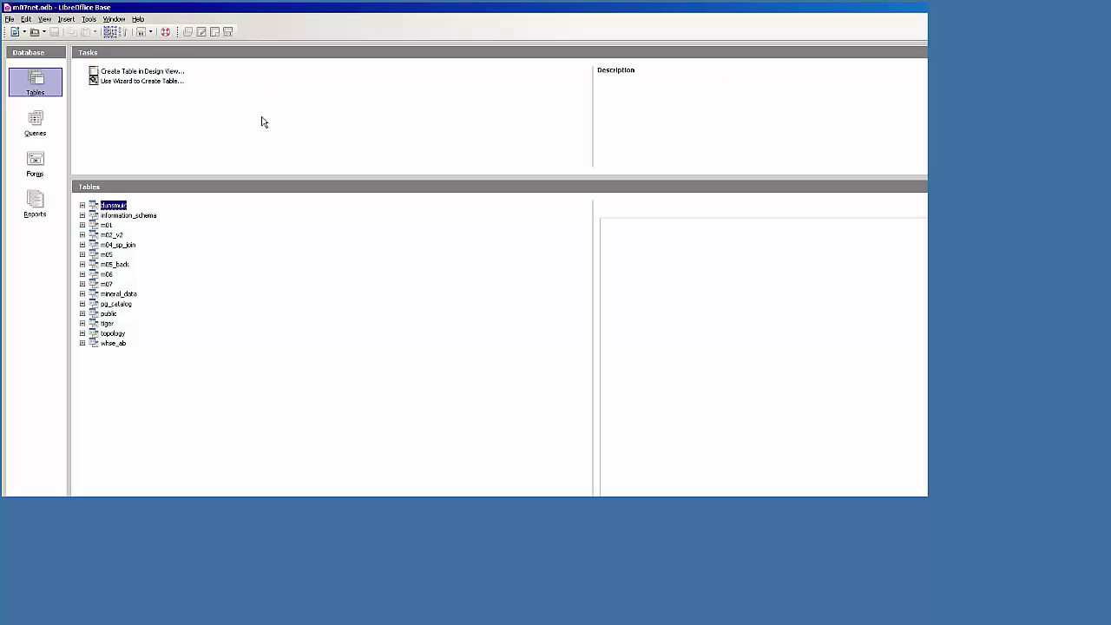
# Step: Inspect the m07.parcels design: parcels_id (Small Integer) and map (Binary), then close it
pyautogui.click(83, 285)
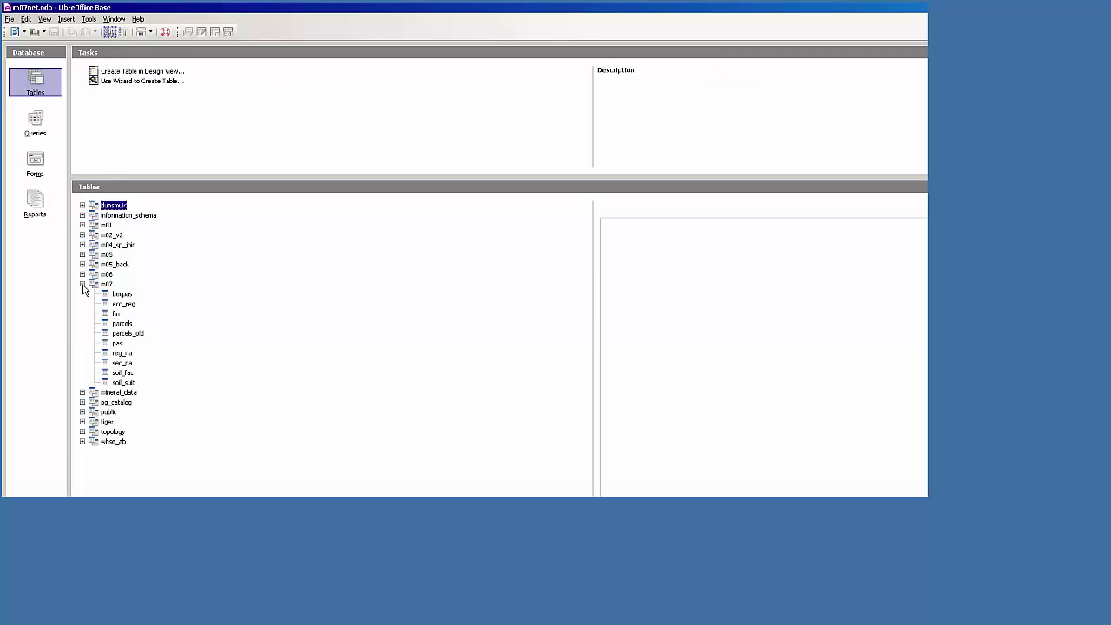
pyautogui.click(123, 327)
pyautogui.rightClick(123, 326)
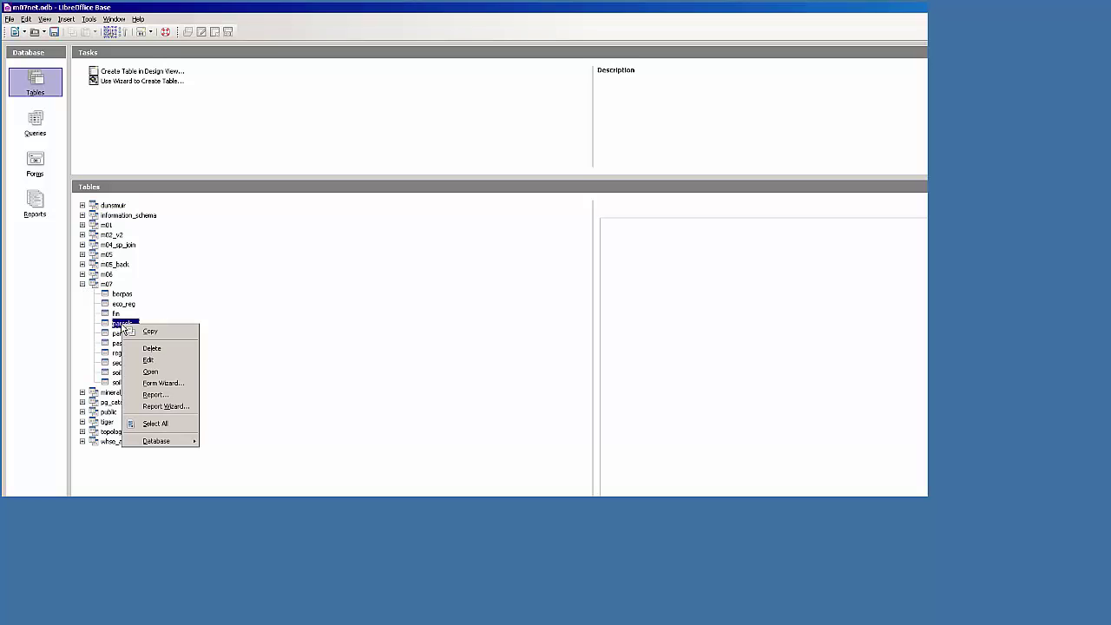
pyautogui.click(161, 363)
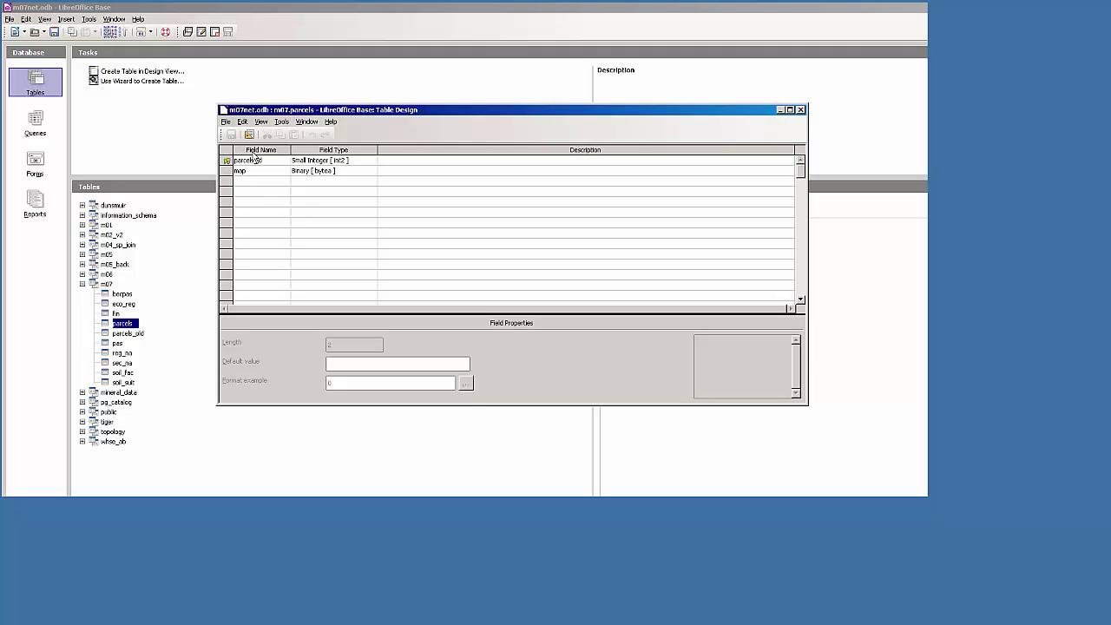
pyautogui.click(800, 109)
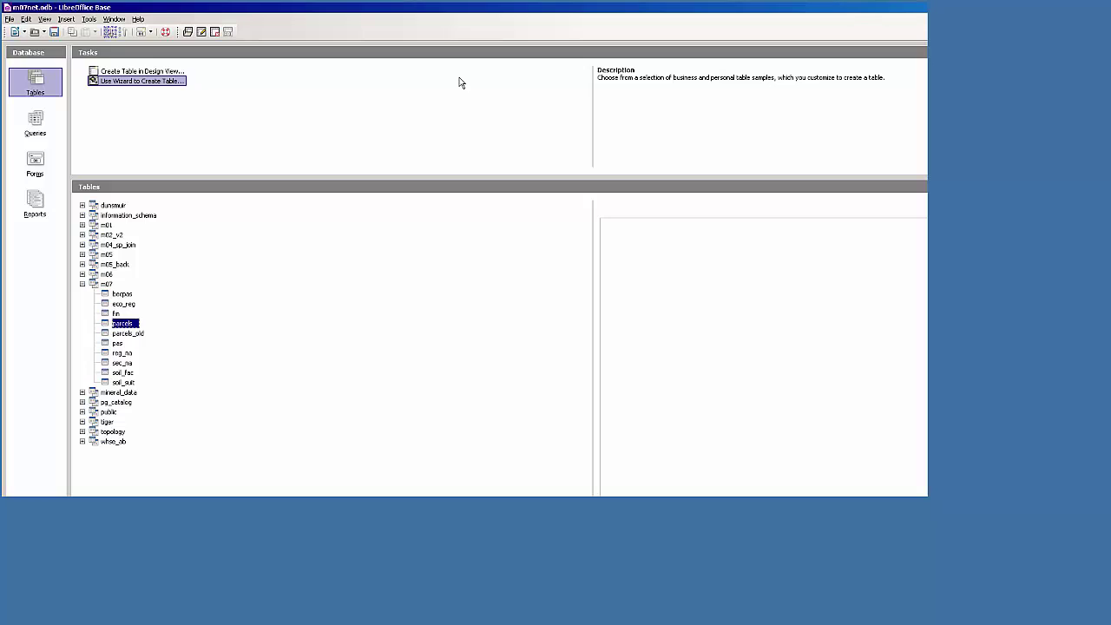
# Step: Start the form wizard on table m07.parcels with all fields and no subform
pyautogui.click(38, 165)
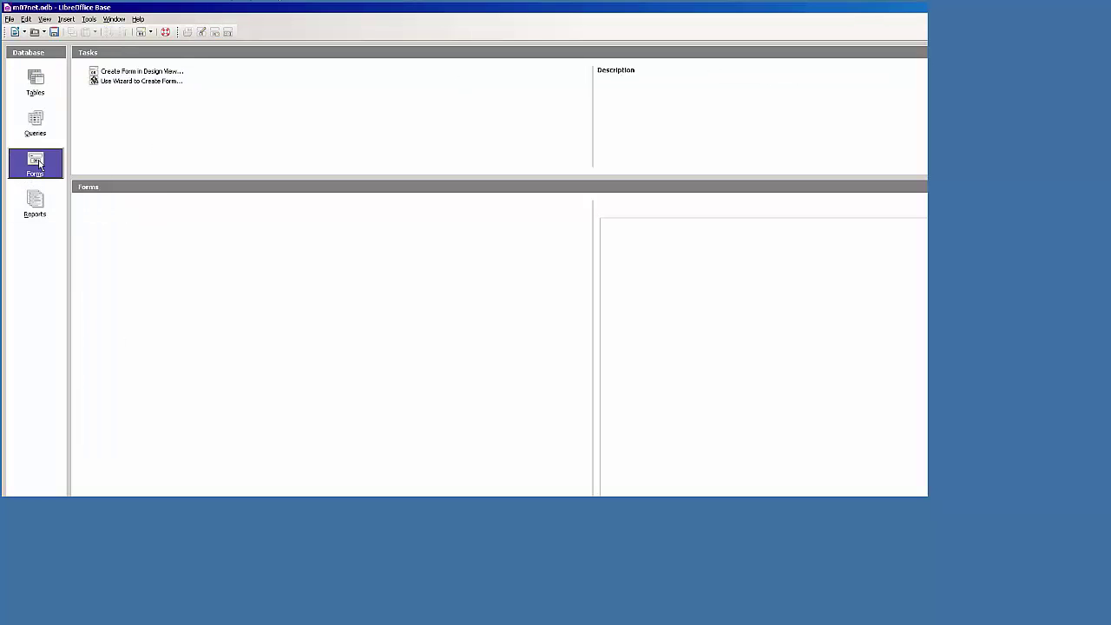
pyautogui.click(173, 83)
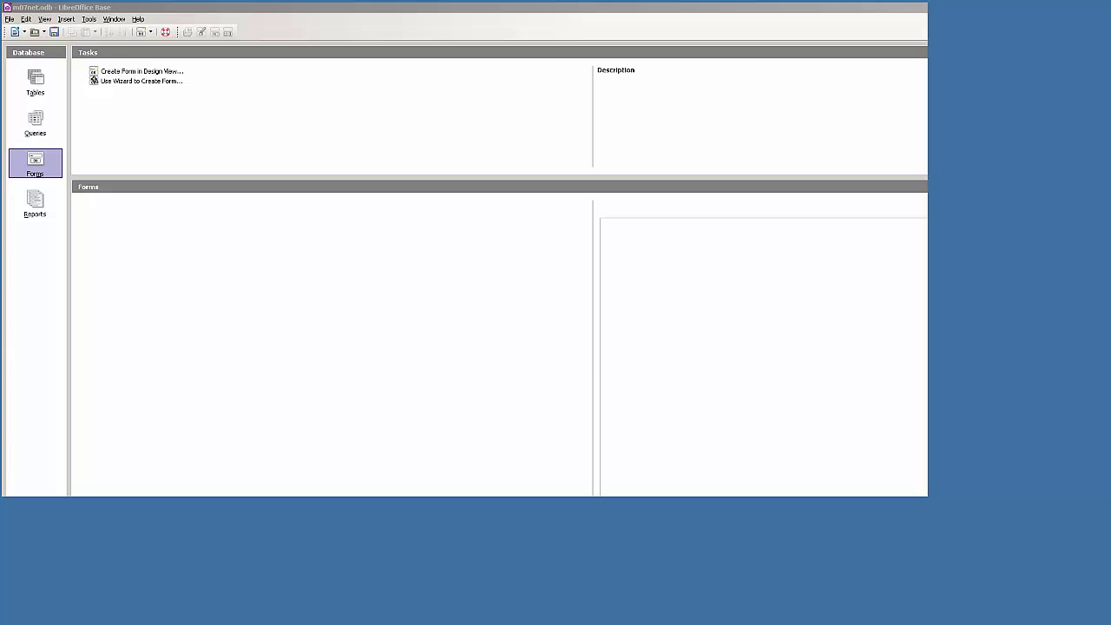
pyautogui.moveTo(360, 287)
pyautogui.mouseDown()
pyautogui.moveTo(518, 251)
pyautogui.moveTo(377, 110)
pyautogui.mouseUp()
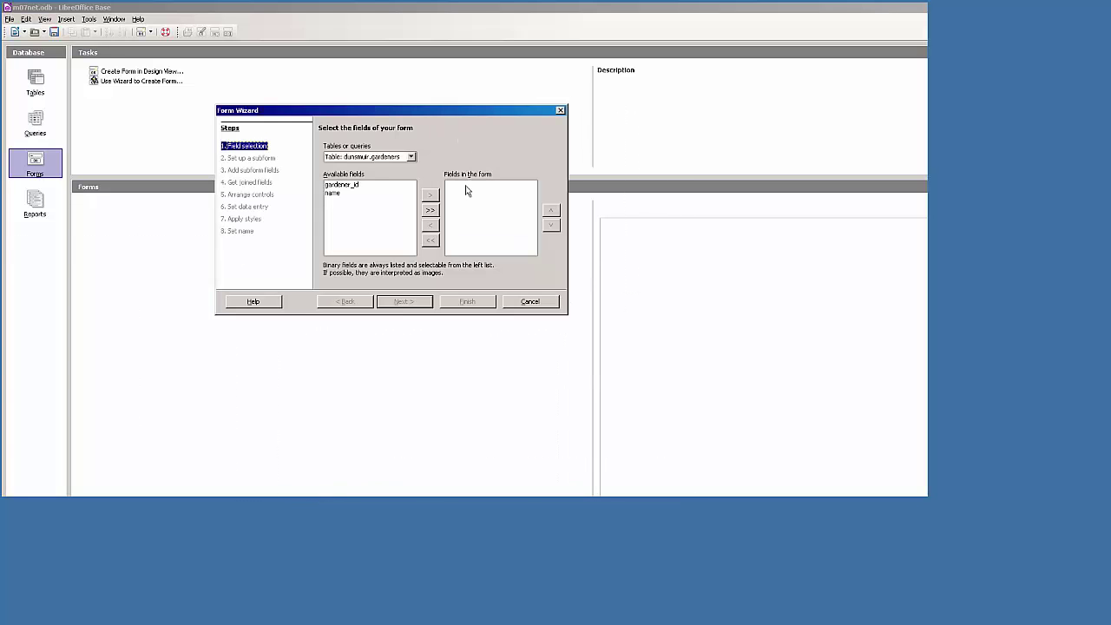
pyautogui.click(410, 157)
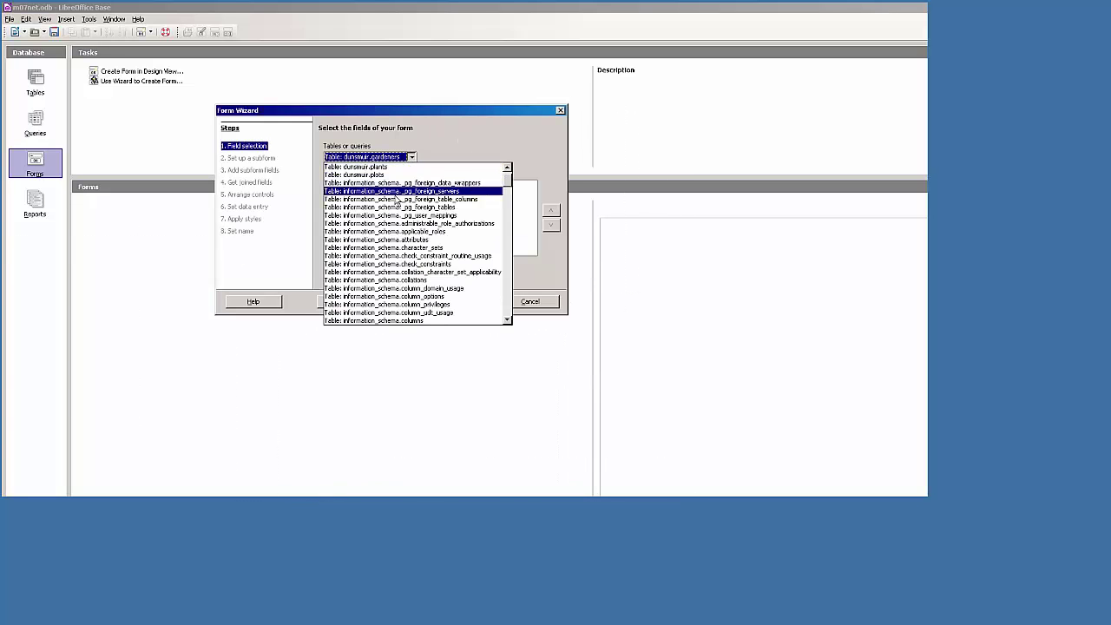
pyautogui.scroll(-20, 399, 226)
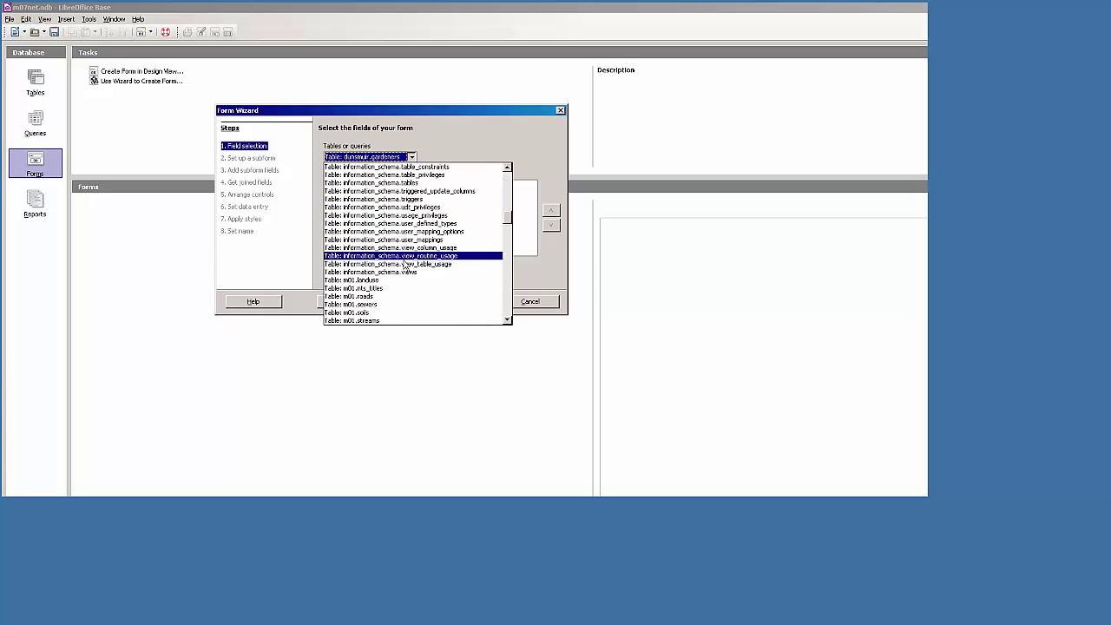
pyautogui.scroll(-10, 405, 265)
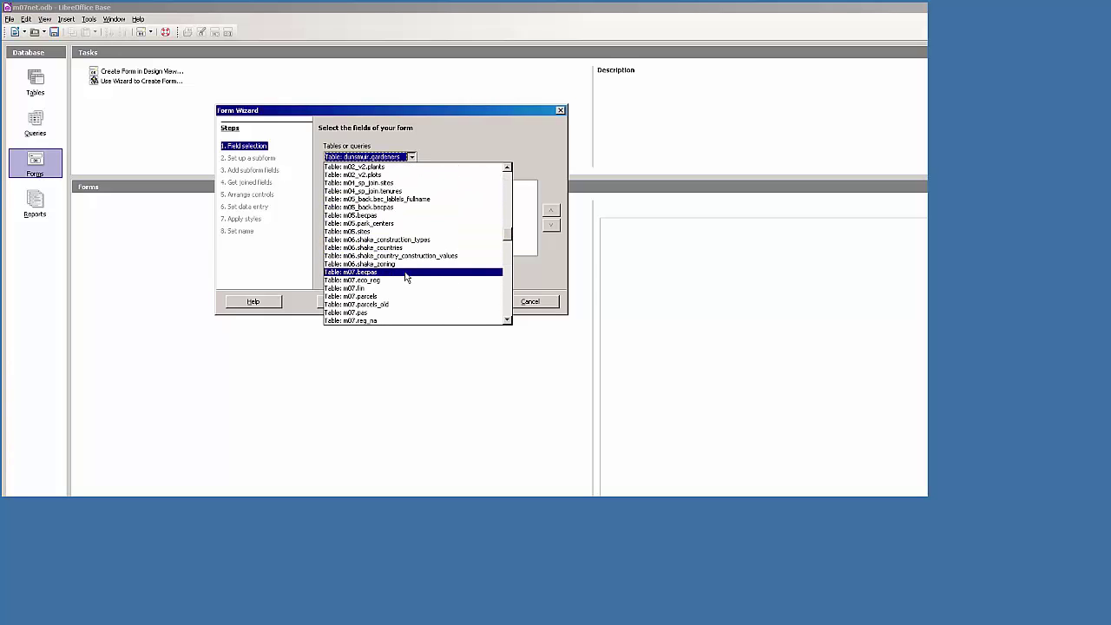
pyautogui.click(388, 298)
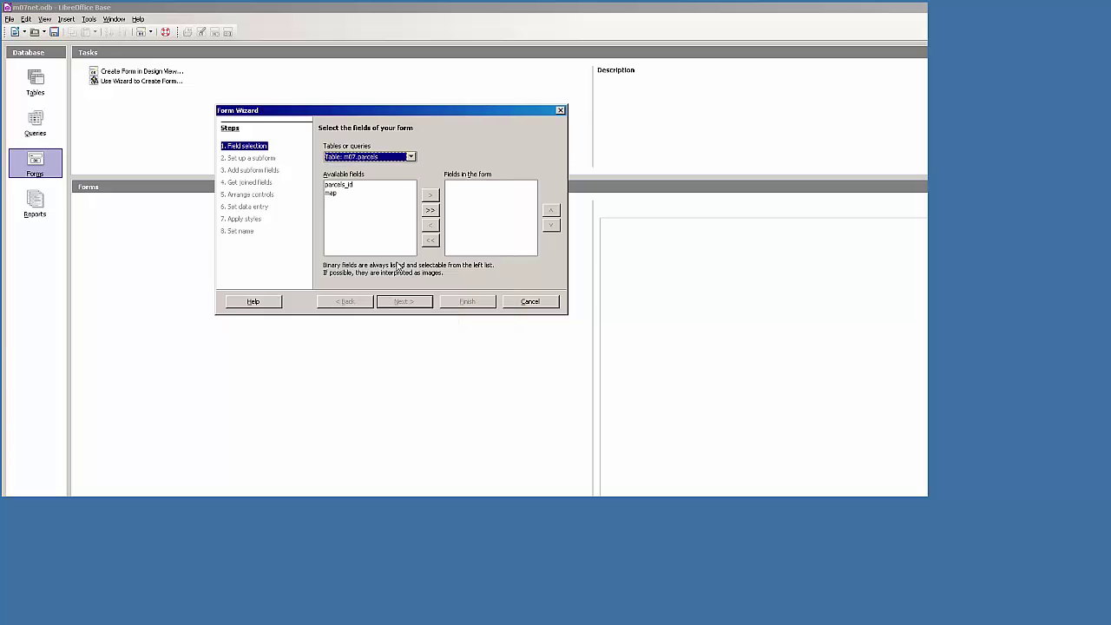
pyautogui.click(430, 212)
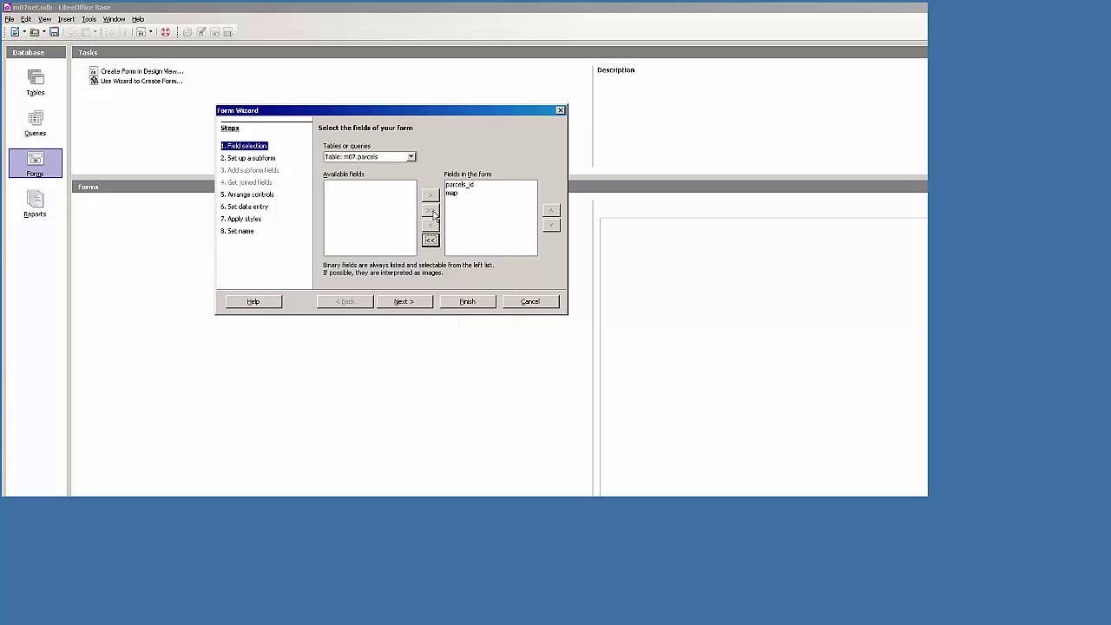
pyautogui.click(408, 303)
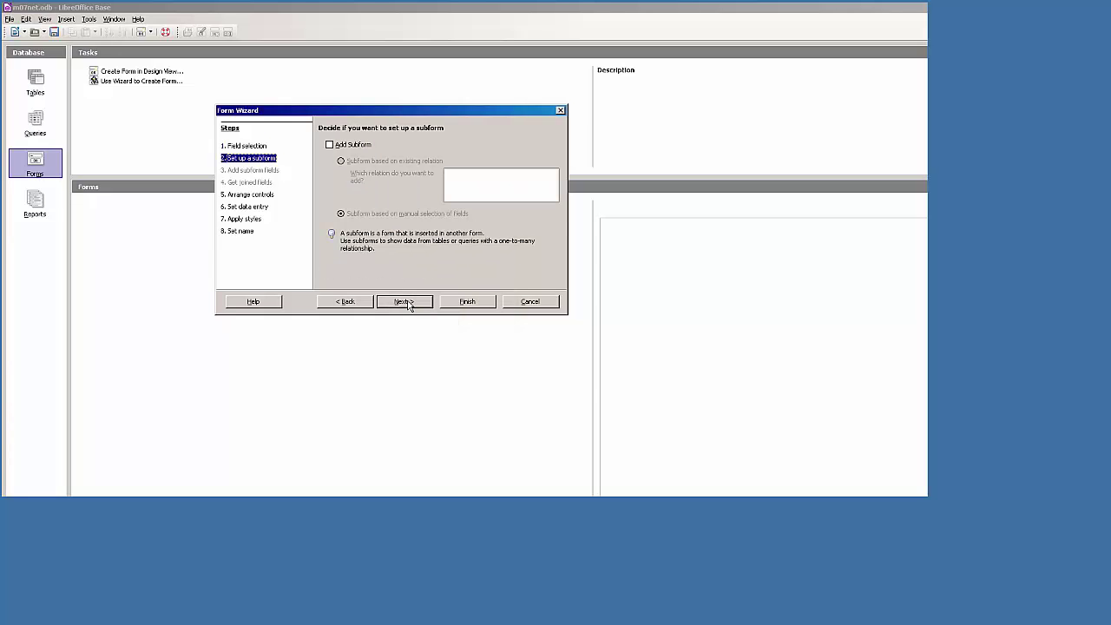
pyautogui.click(411, 304)
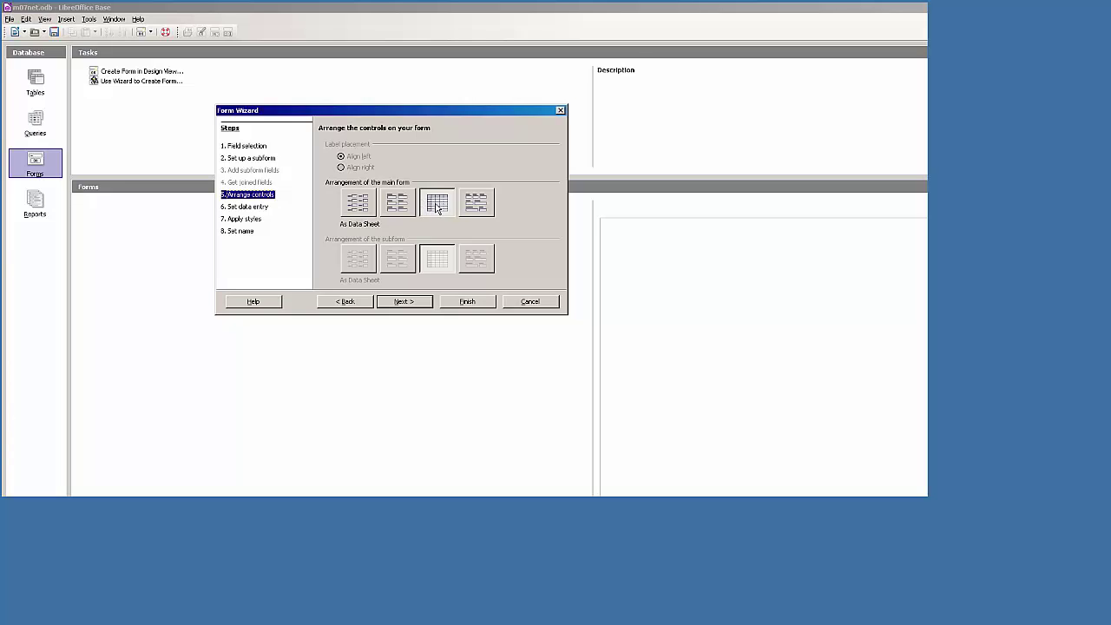
# Step: Arrange controls as Columnar – Labels on Top, keeping default data entry settings
pyautogui.click(397, 204)
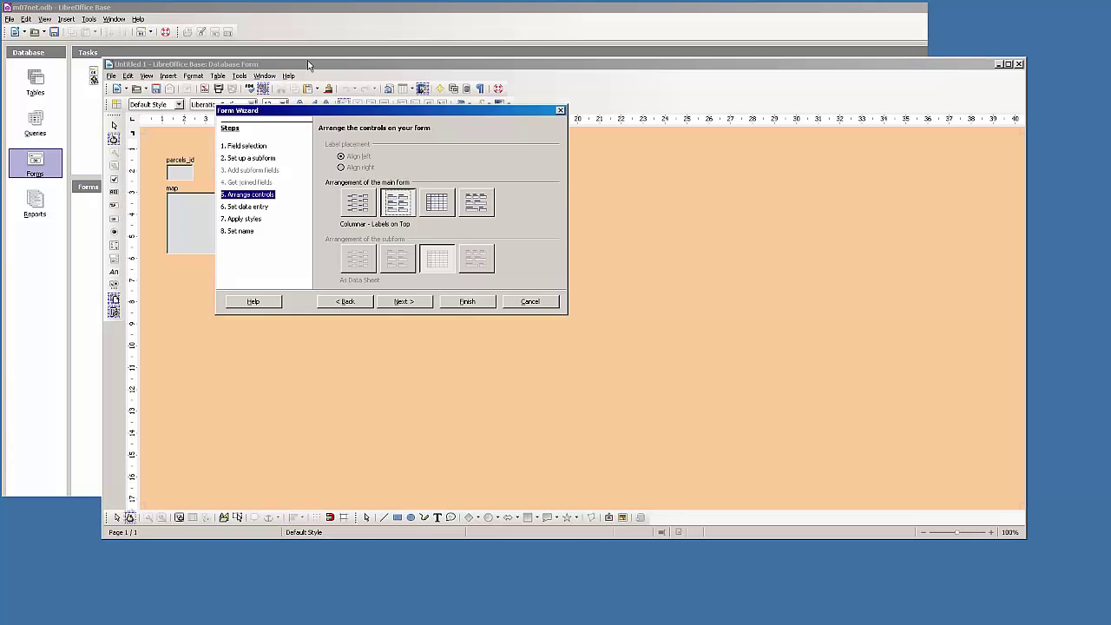
pyautogui.moveTo(308, 66); pyautogui.dragTo(286, 56)
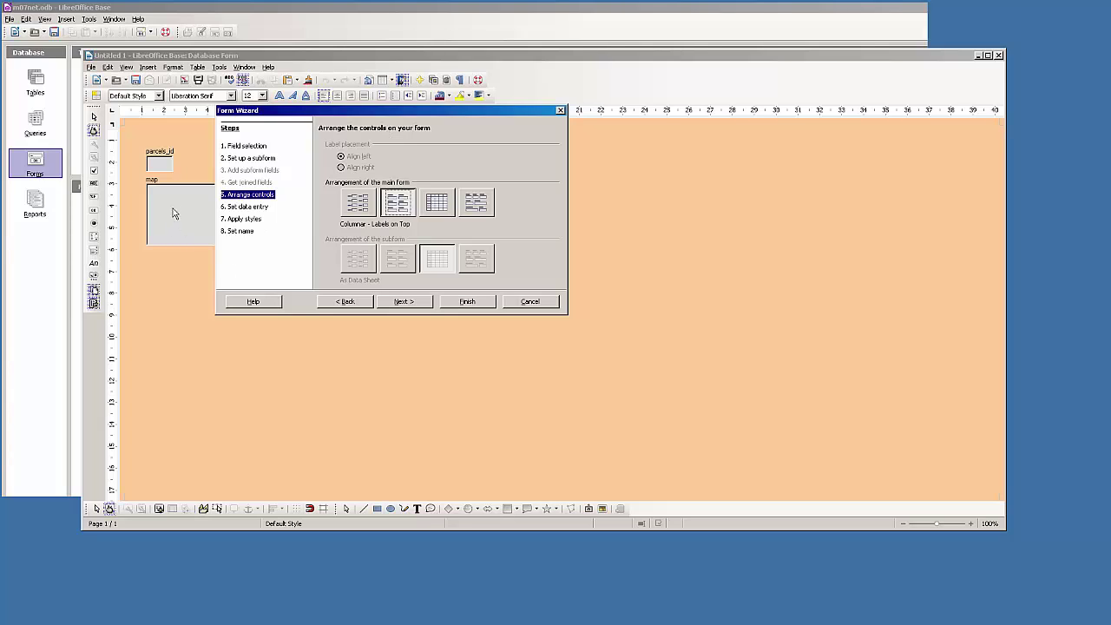
pyautogui.click(411, 304)
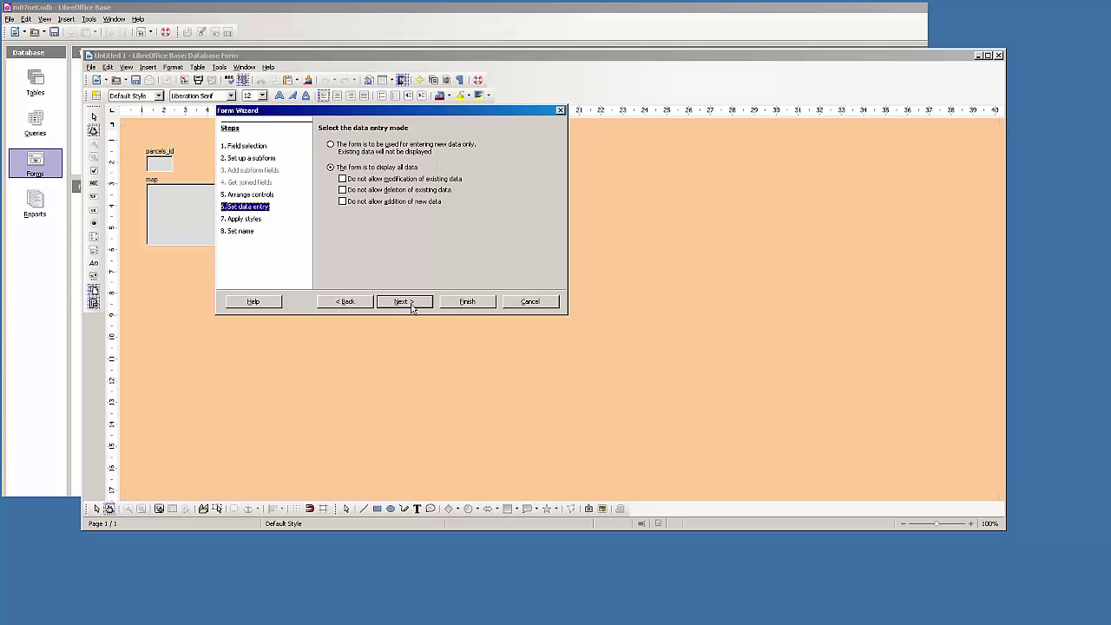
pyautogui.click(412, 305)
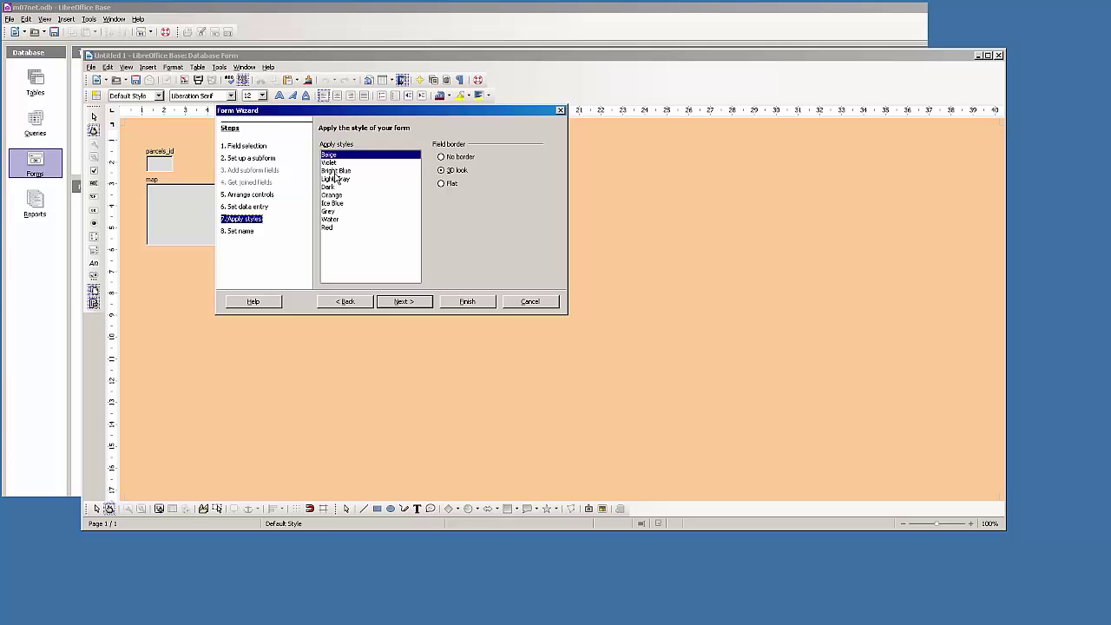
# Step: Apply the Bright Blue style, name the form frmm07parcels, and finish in modify mode
pyautogui.click(334, 163)
pyautogui.click(337, 171)
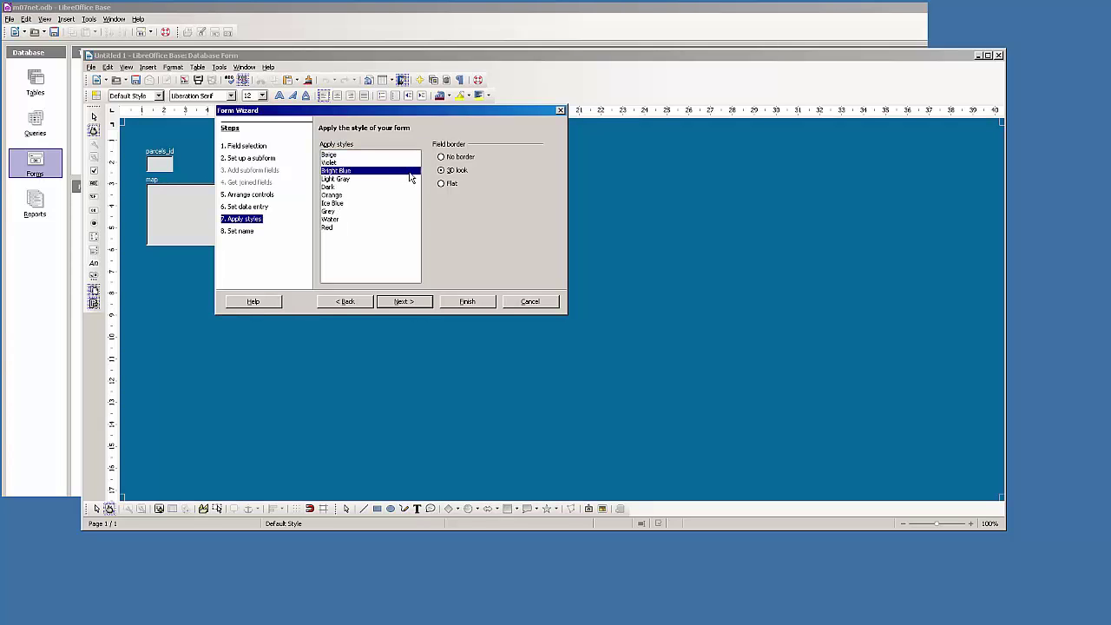
pyautogui.click(412, 304)
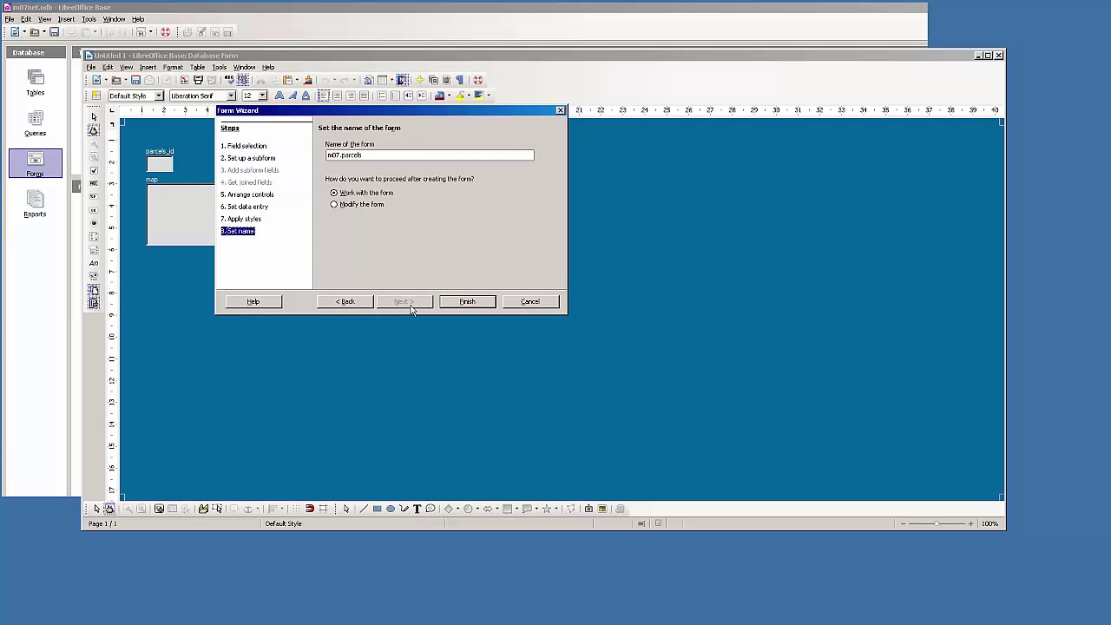
pyautogui.moveTo(371, 155); pyautogui.dragTo(230, 129)
pyautogui.write('frmm07parce')
pyautogui.click(334, 205)
pyautogui.click(467, 301)
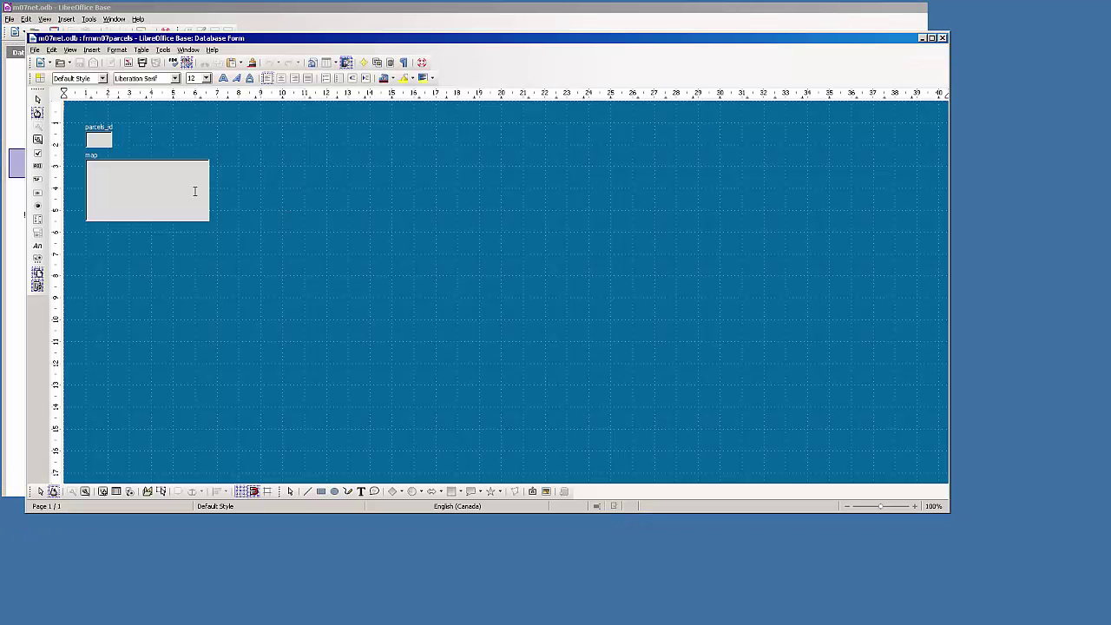
# Step: Resize the map image control to about 10.29 × 5.86 and save the form design
pyautogui.click(144, 215)
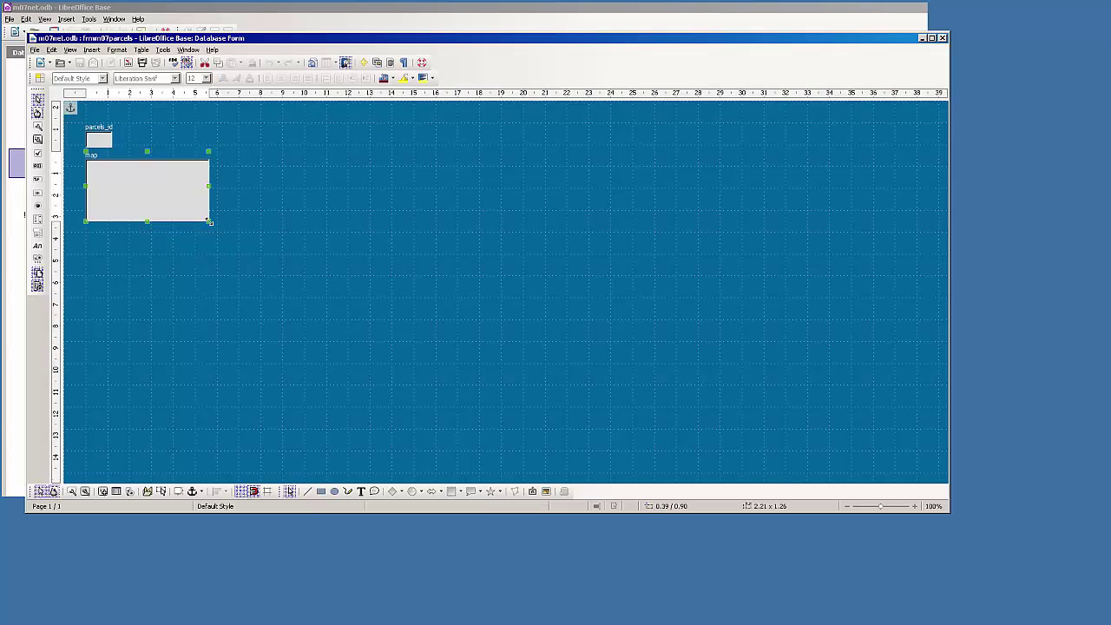
pyautogui.moveTo(209, 220); pyautogui.dragTo(580, 477)
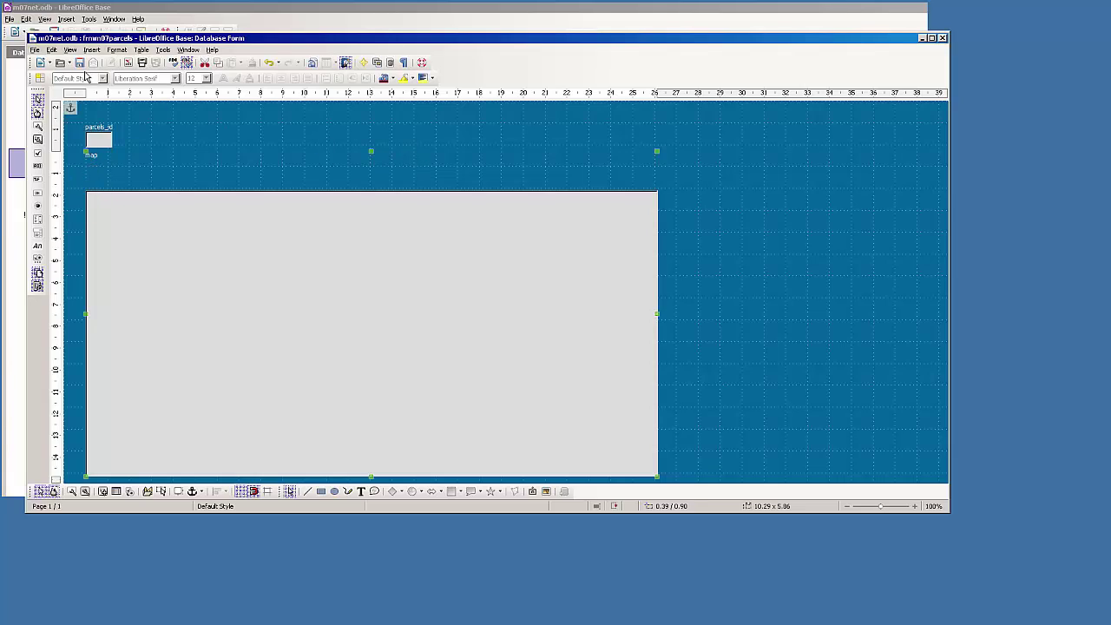
pyautogui.click(80, 64)
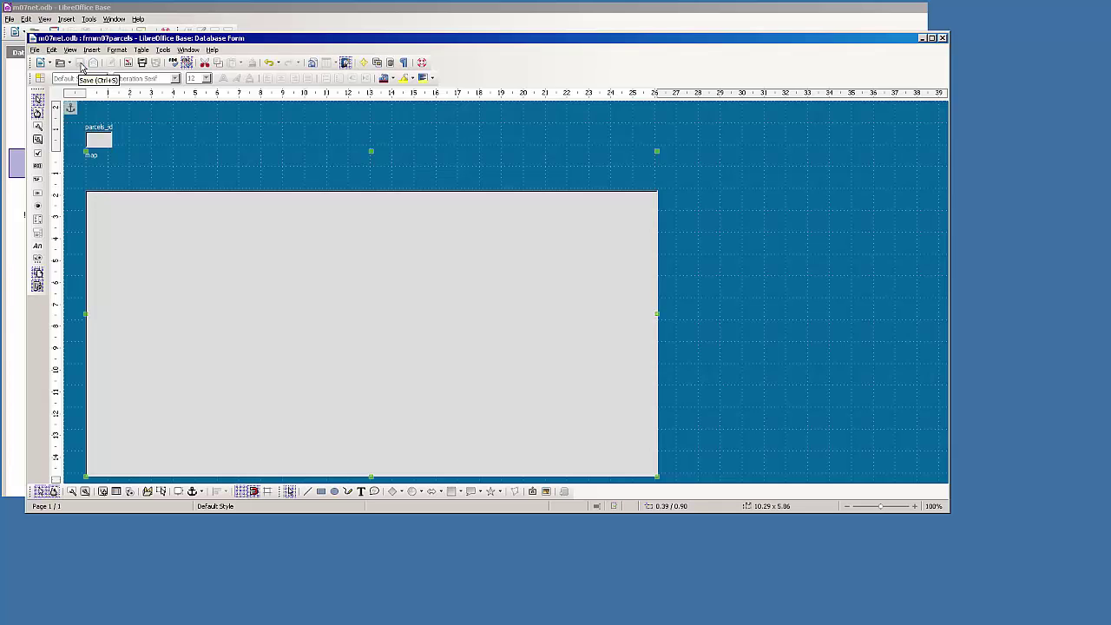
# Step: Save and close the design, open frmm07parcels, and return to record 1 (parcels_id 26)
pyautogui.click(941, 38)
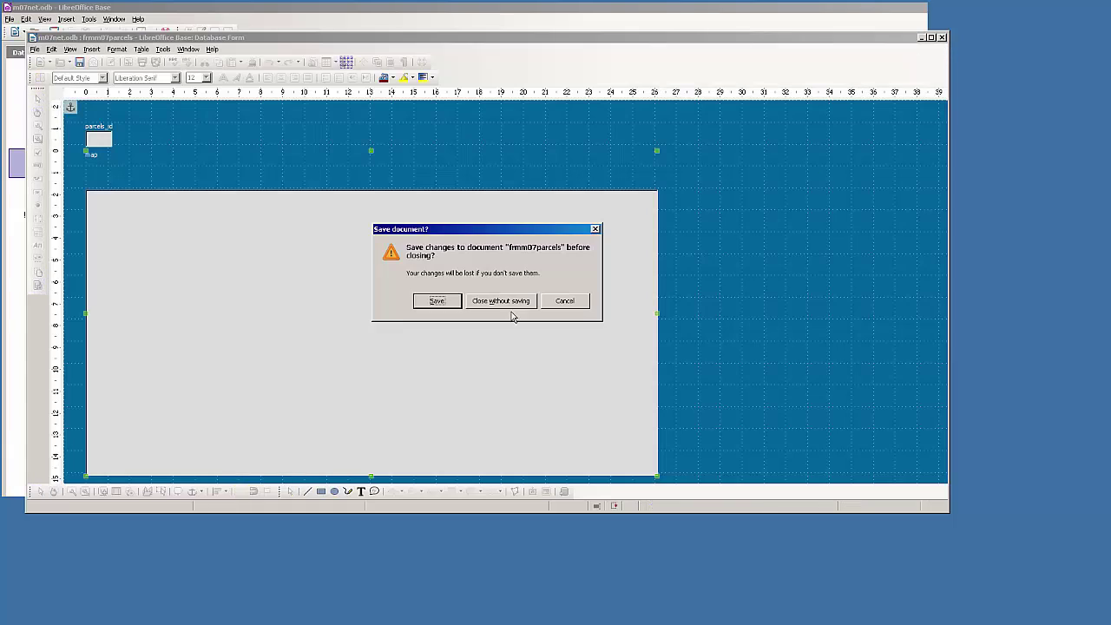
pyautogui.click(439, 299)
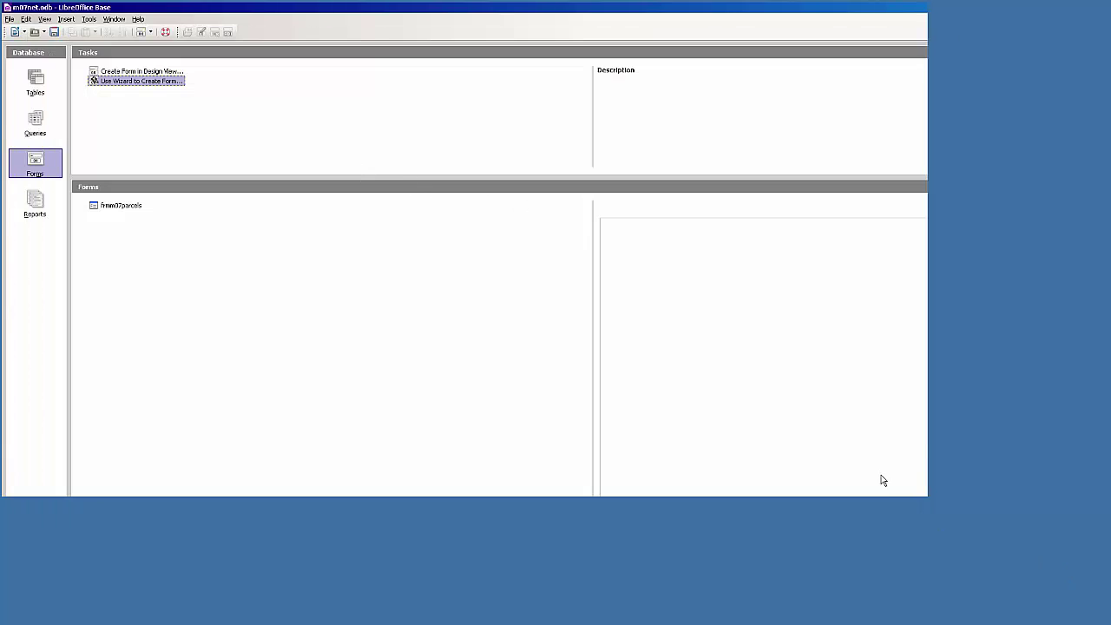
pyautogui.doubleClick(104, 205)
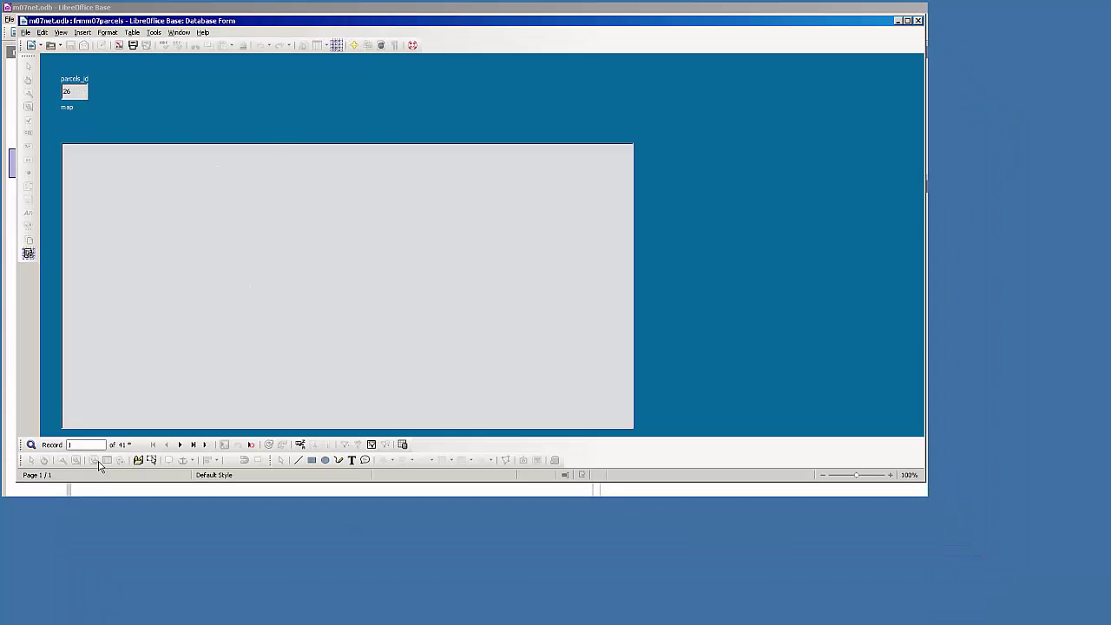
pyautogui.click(195, 446)
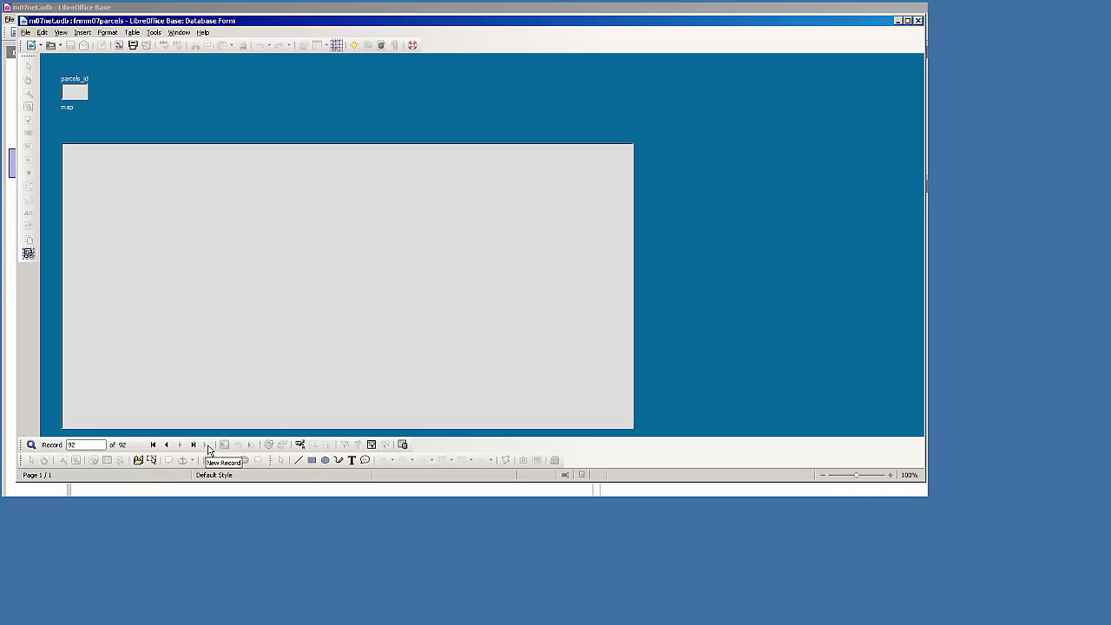
pyautogui.click(153, 444)
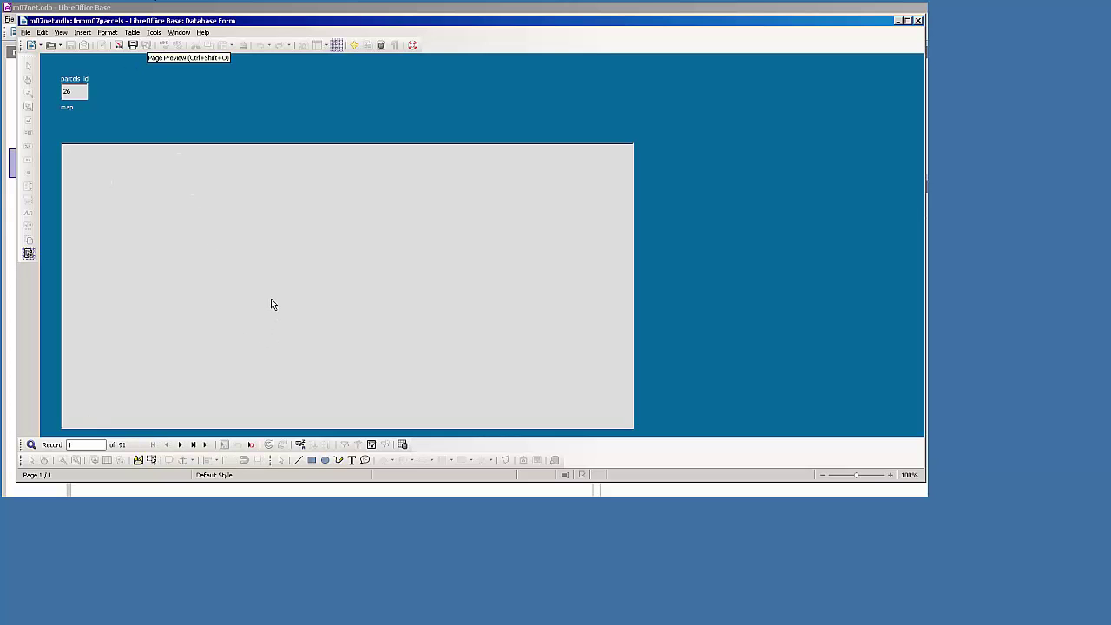
# Step: Insert lot_26.jpg from the images folder into the map control for parcel 26
pyautogui.rightClick(307, 272)
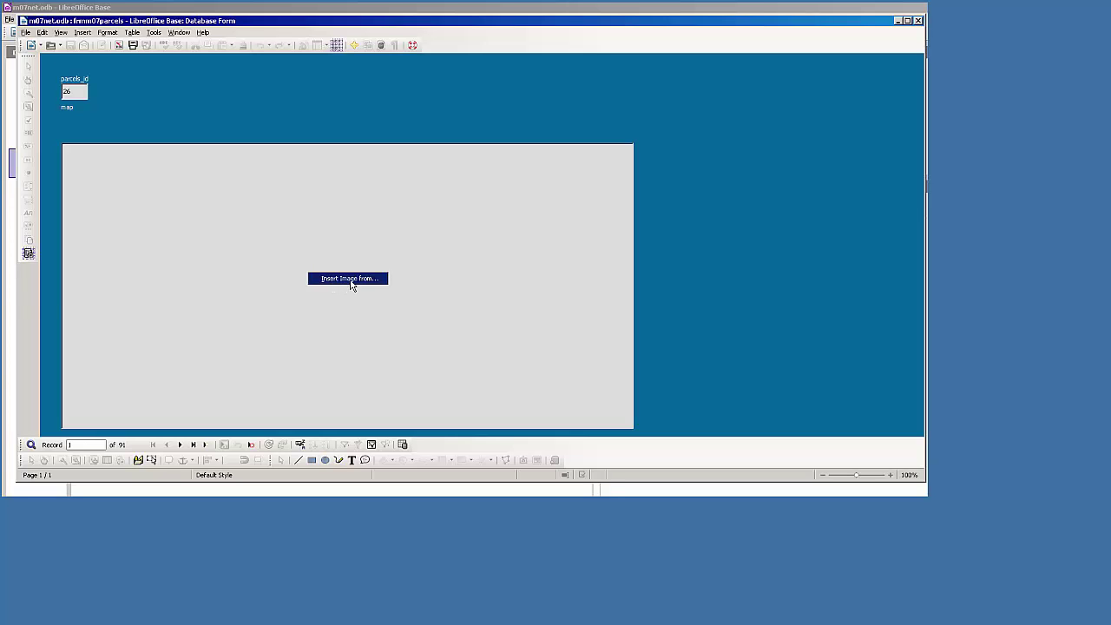
pyautogui.click(347, 279)
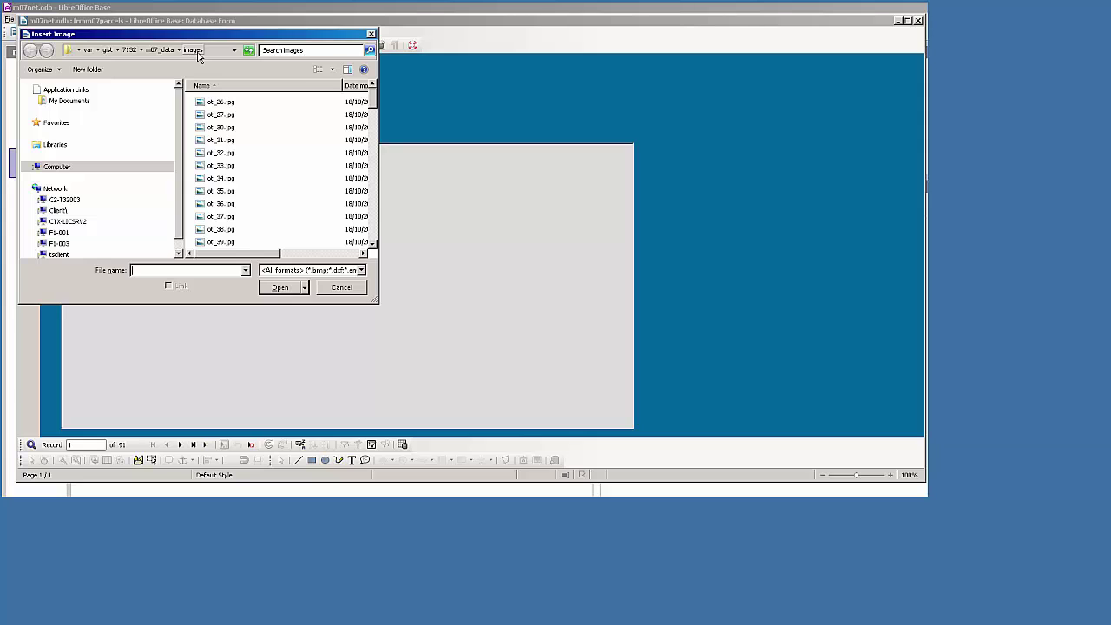
pyautogui.click(218, 102)
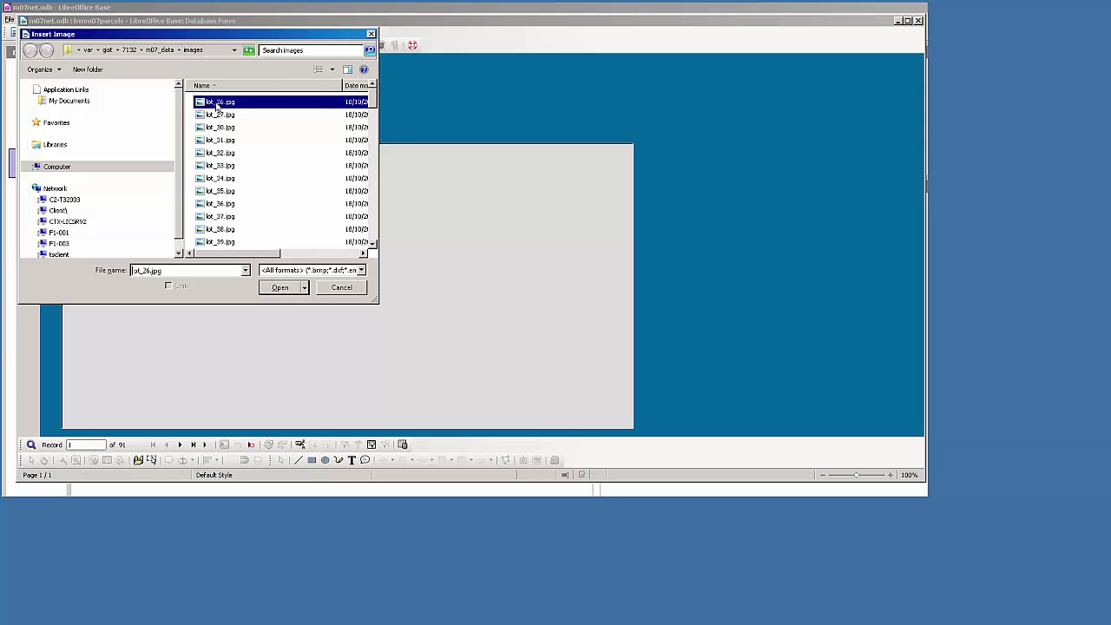
pyautogui.doubleClick(217, 104)
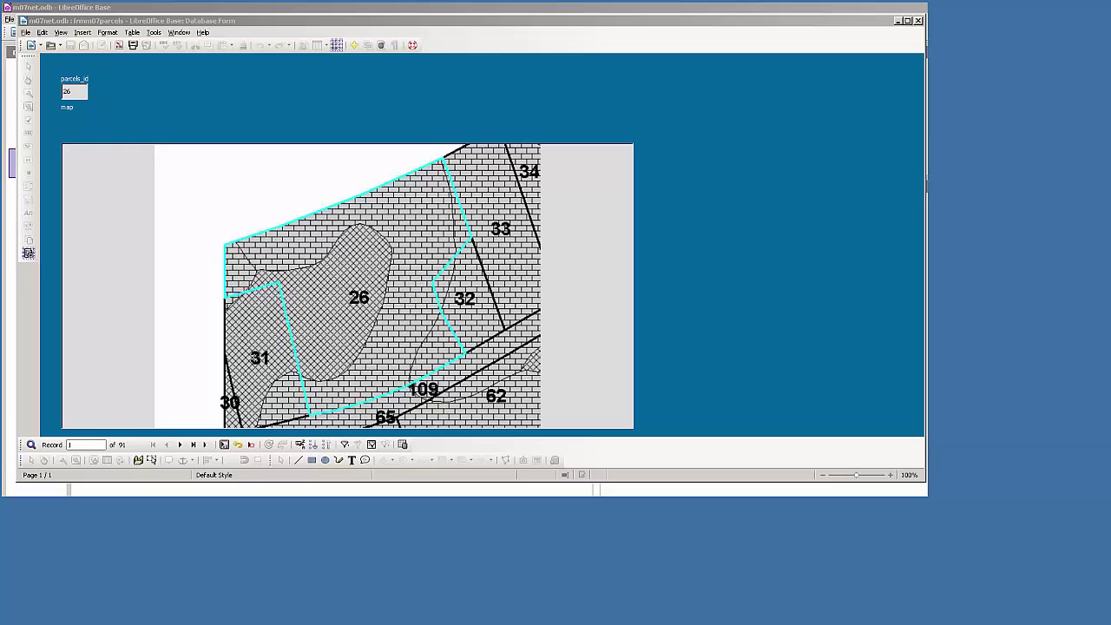
# Step: In pgAdmin's SQL Editor, run SELECT count(map) FROM m07.parcels; and get a count of 0
pyautogui.moveTo(2, 130); pyautogui.dragTo(385, 159)
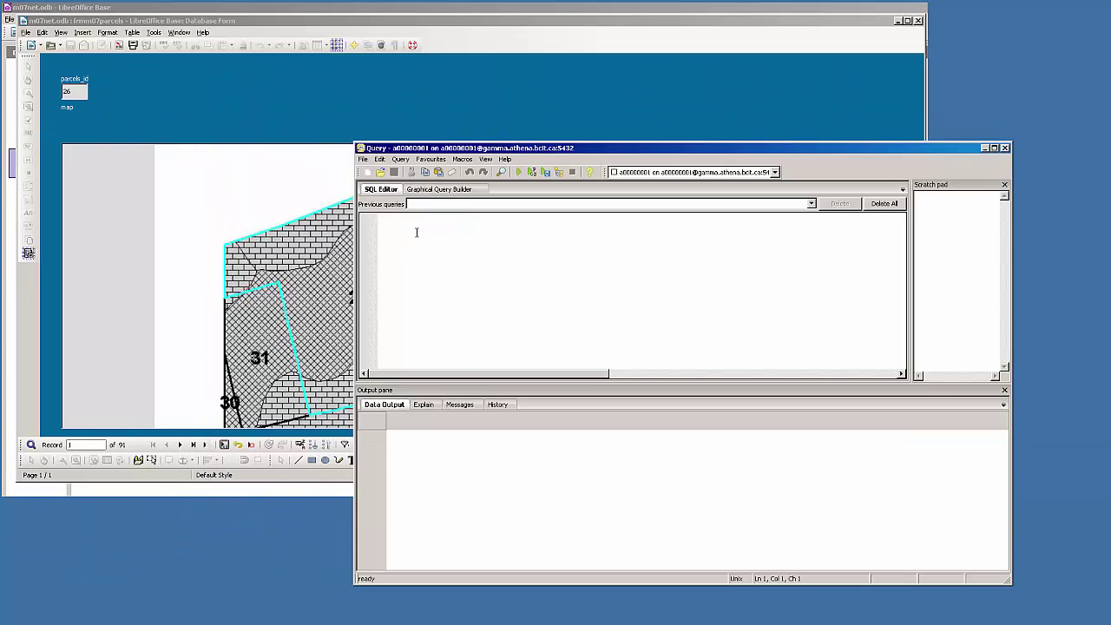
pyautogui.write('SELEC')
pyautogui.write('T count')
pyautogui.write('()')
pyautogui.write('map')
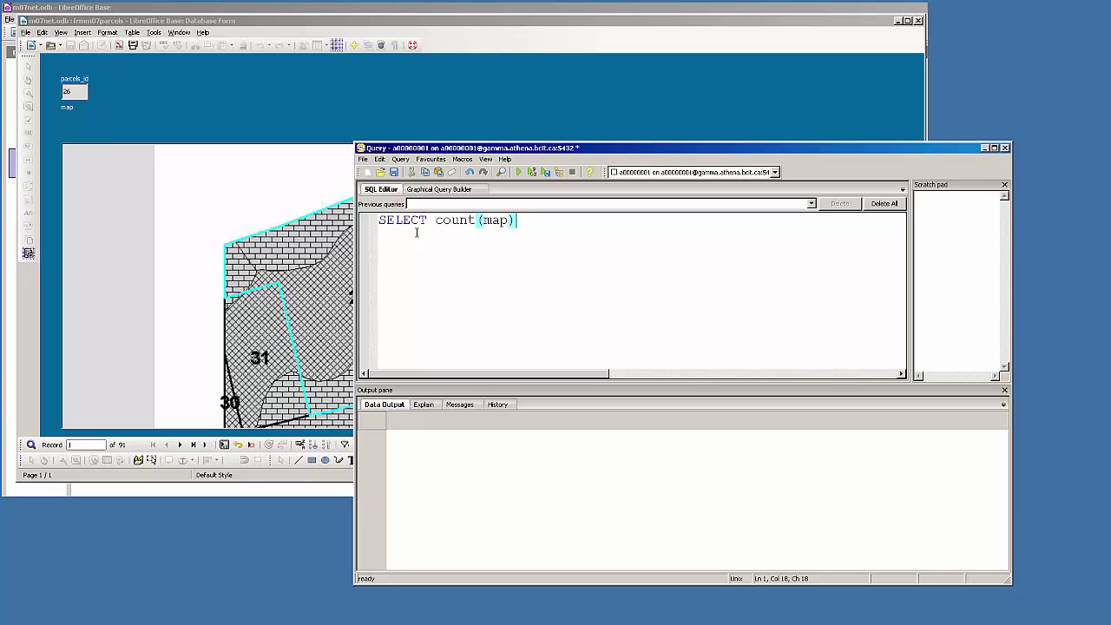
pyautogui.press('Return')
pyautogui.write('FROM m07.parcels;')
pyautogui.click(519, 173)
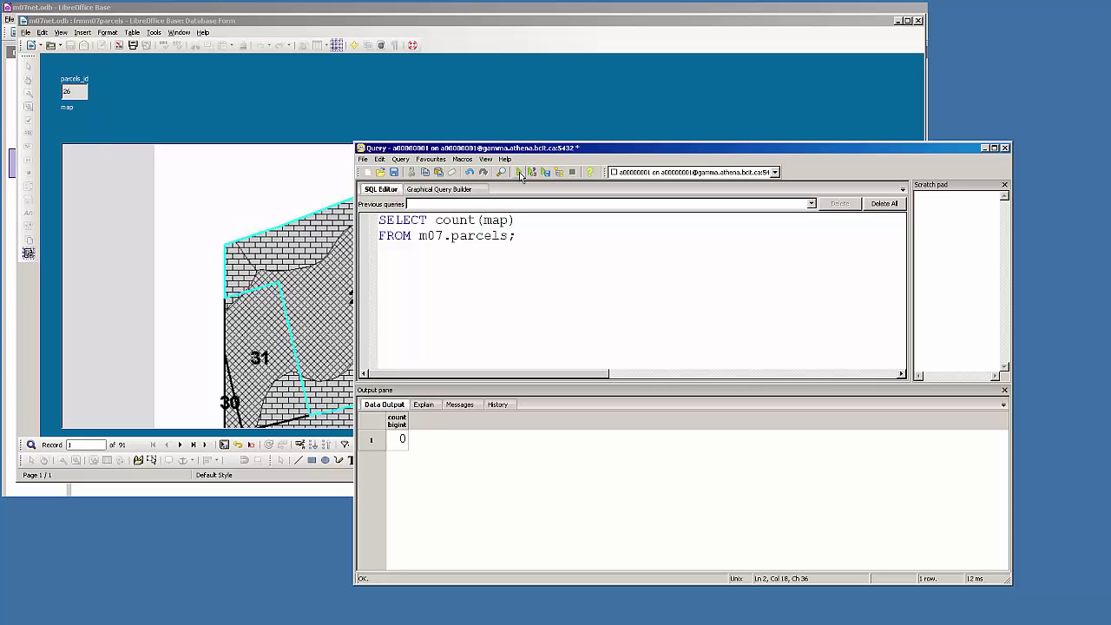
# Step: Save parcel 26 by moving to a new blank record, rerun the map count (now 1), and return to the form
pyautogui.click(398, 20)
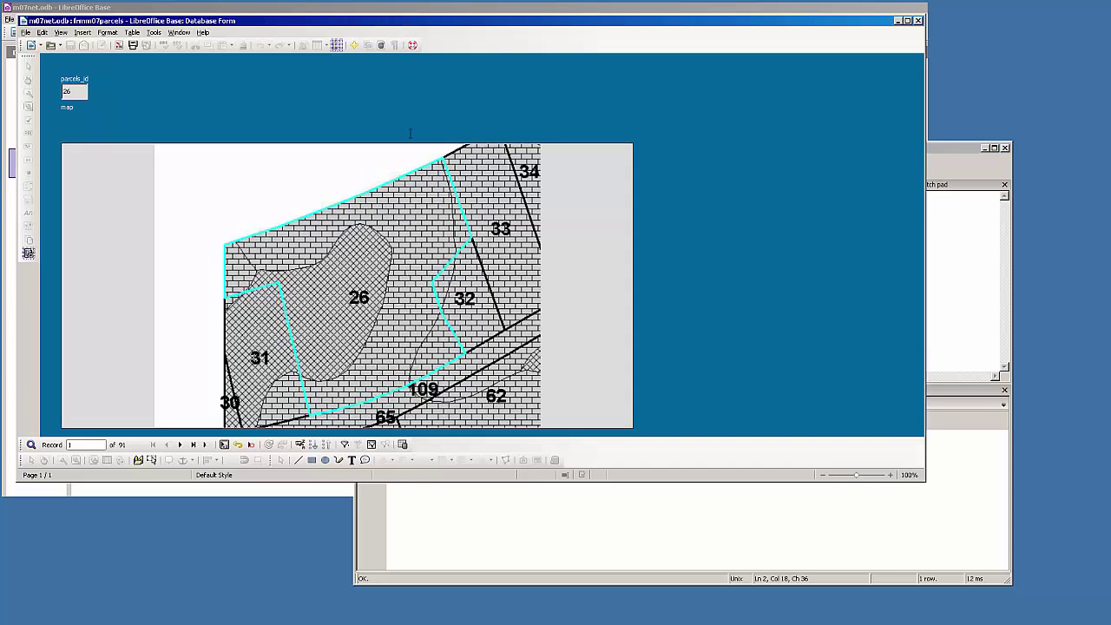
pyautogui.click(207, 445)
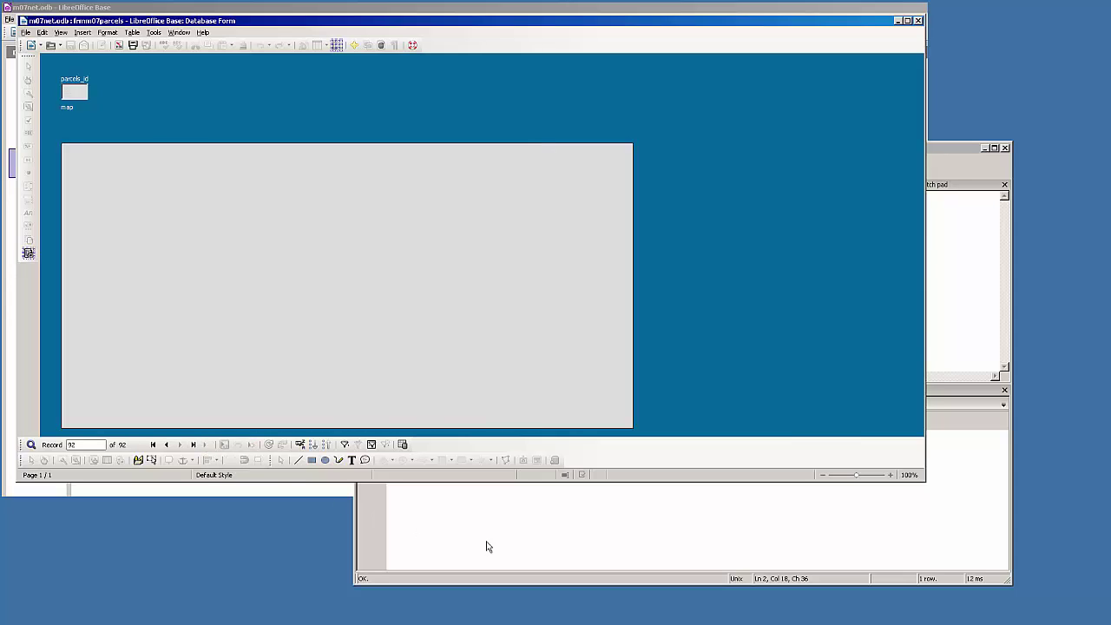
pyautogui.click(487, 542)
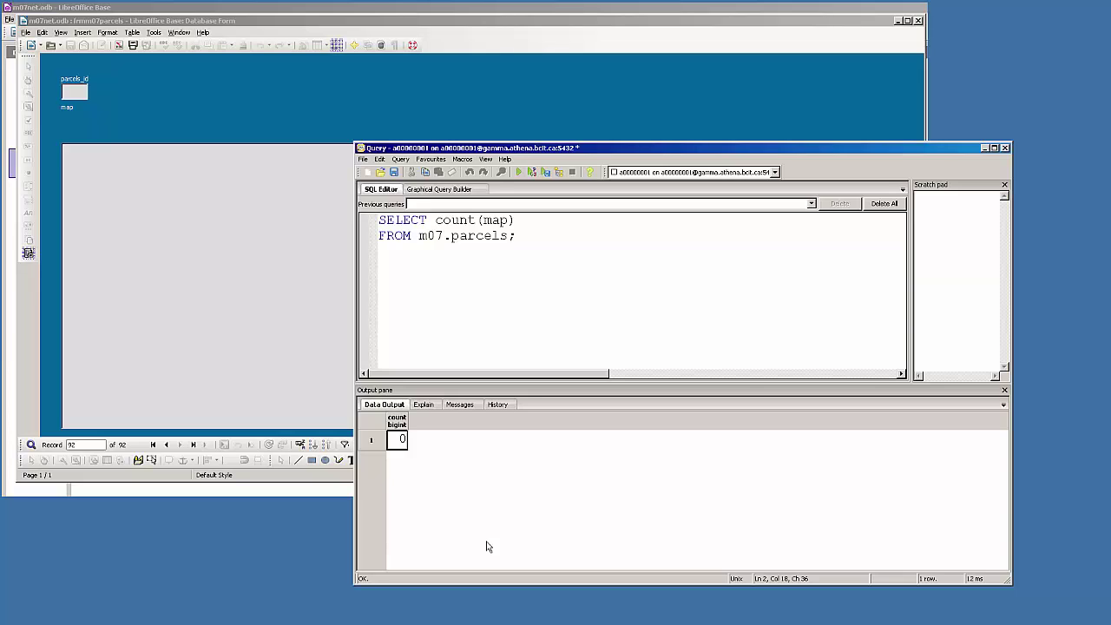
pyautogui.click(519, 173)
pyautogui.click(222, 236)
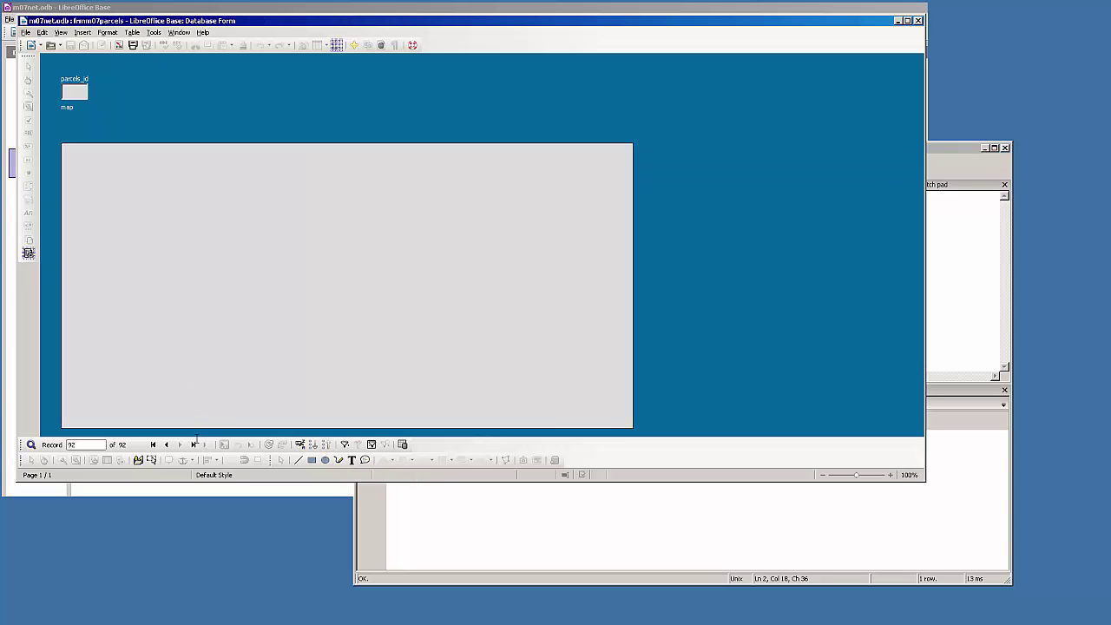
# Step: Go to the first record, then load lot_27.jpg into parcel 27's map field
pyautogui.click(153, 445)
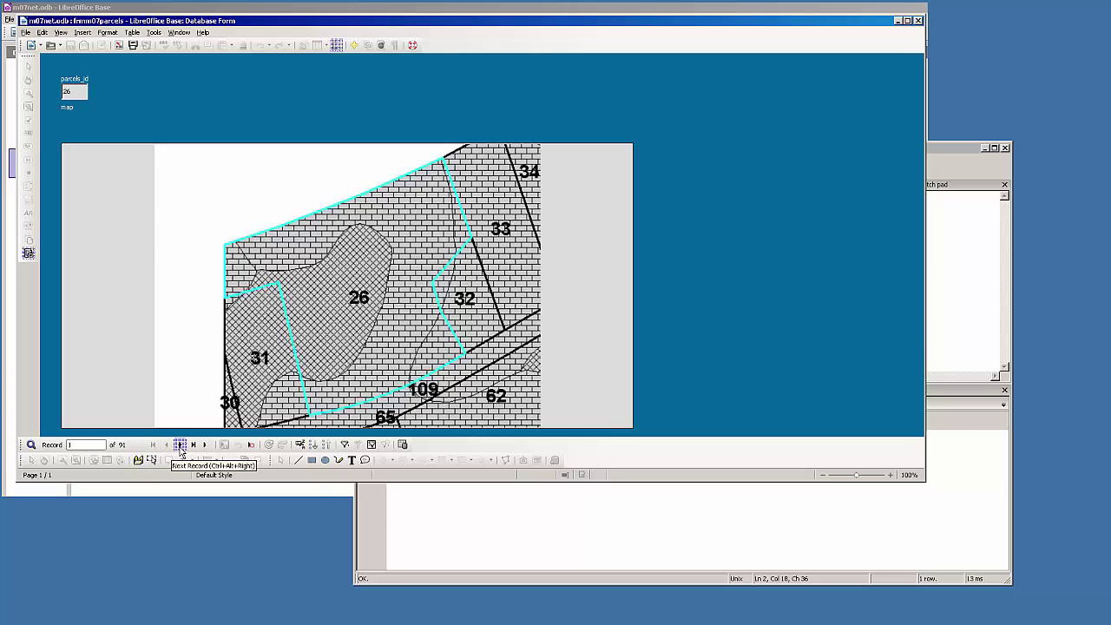
pyautogui.click(180, 445)
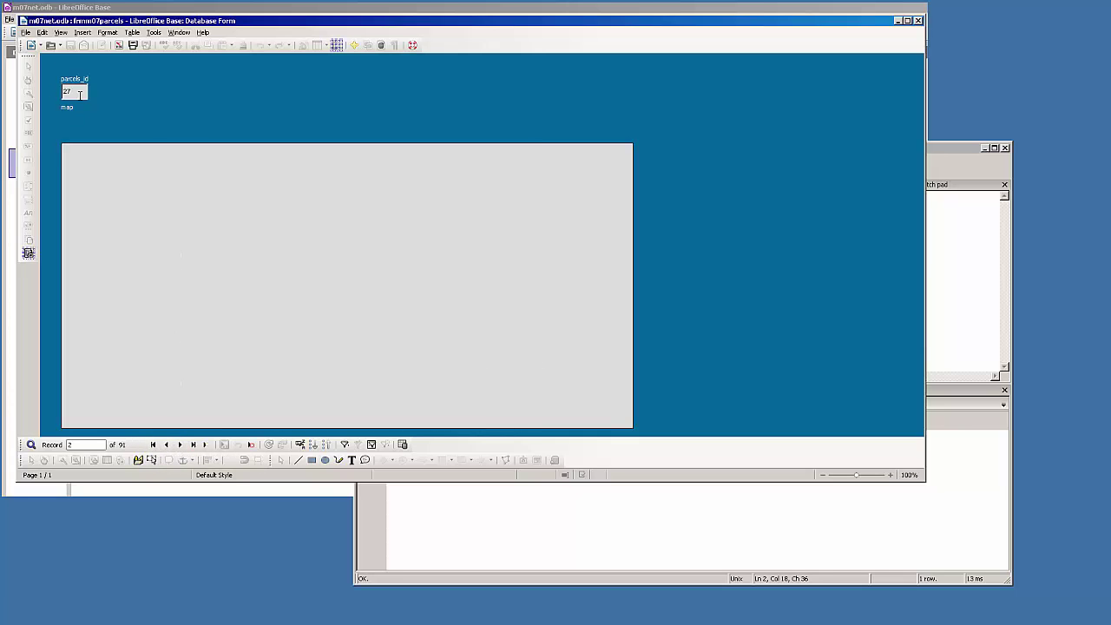
pyautogui.rightClick(209, 241)
pyautogui.click(245, 250)
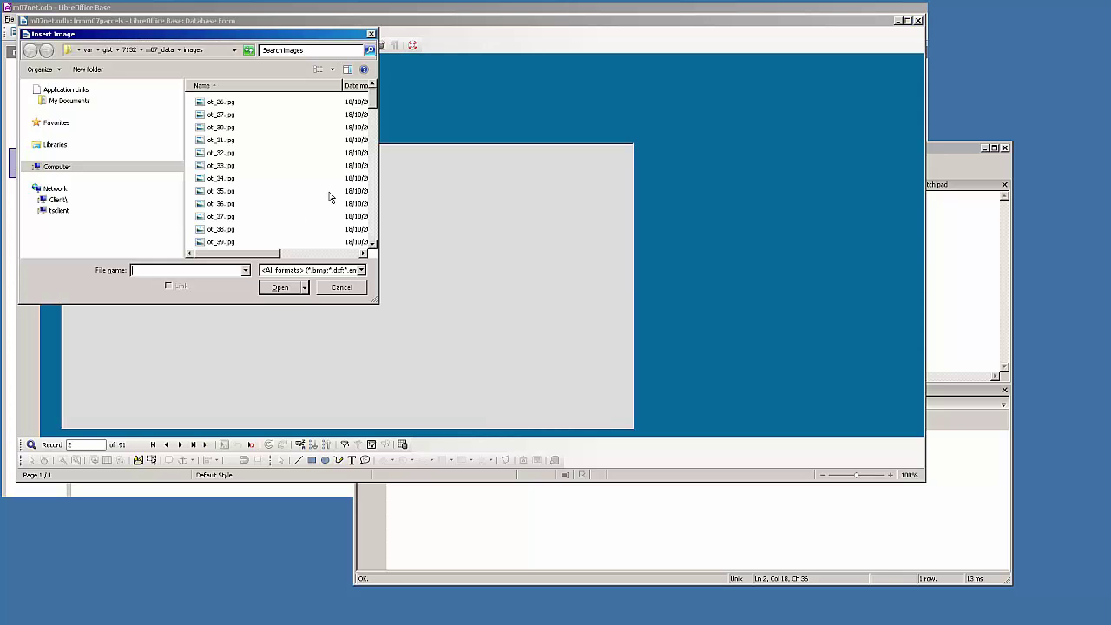
pyautogui.doubleClick(220, 117)
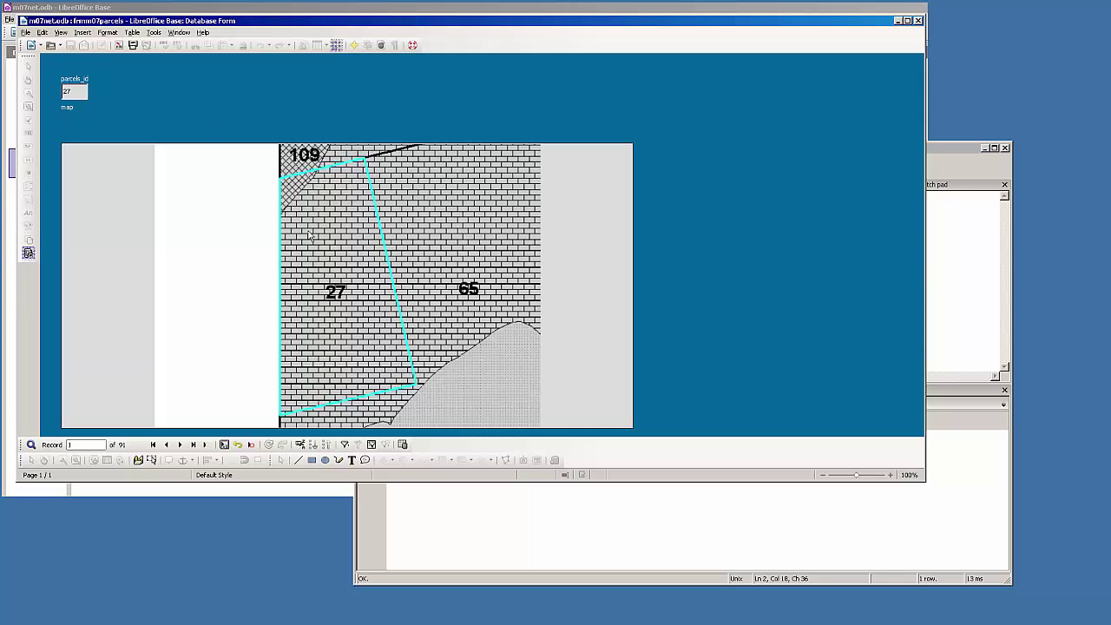
# Step: Load lot_30.jpg into parcel 30's map field
pyautogui.click(180, 444)
pyautogui.rightClick(220, 243)
pyautogui.click(243, 250)
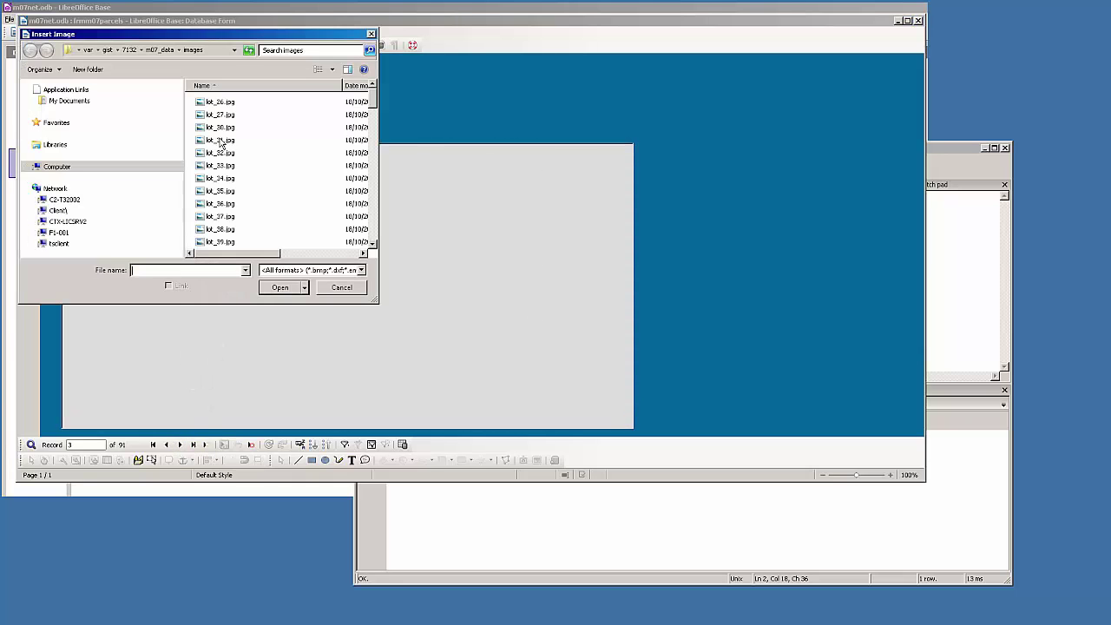
pyautogui.doubleClick(231, 132)
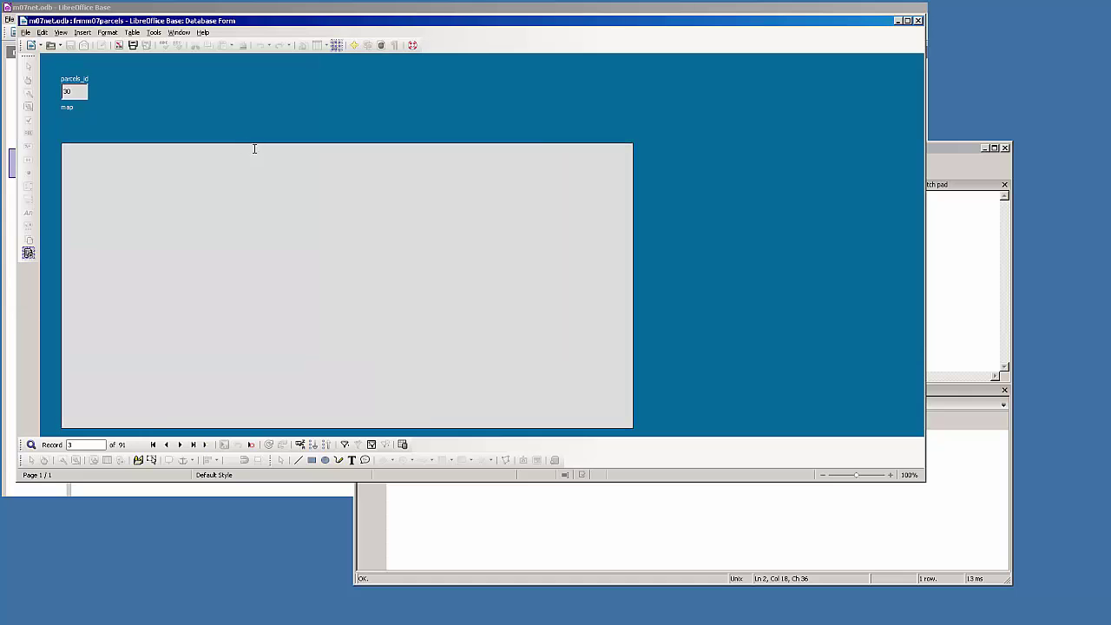
# Step: Load lot_31.jpg into parcel 31's map field and move on to parcel 32
pyautogui.click(191, 445)
pyautogui.click(222, 269)
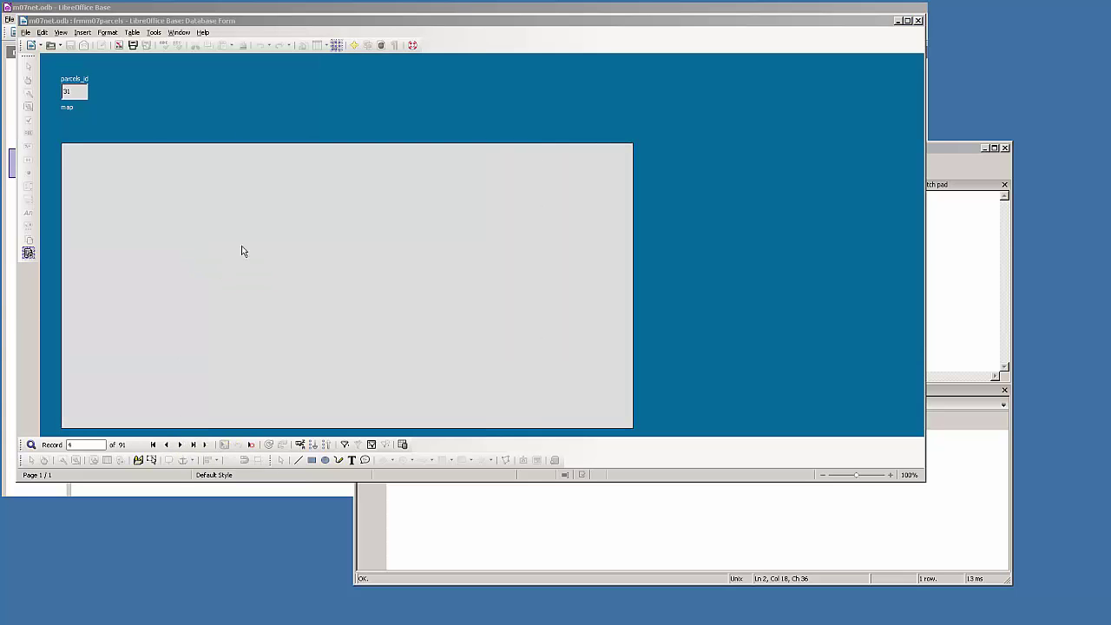
pyautogui.doubleClick(228, 140)
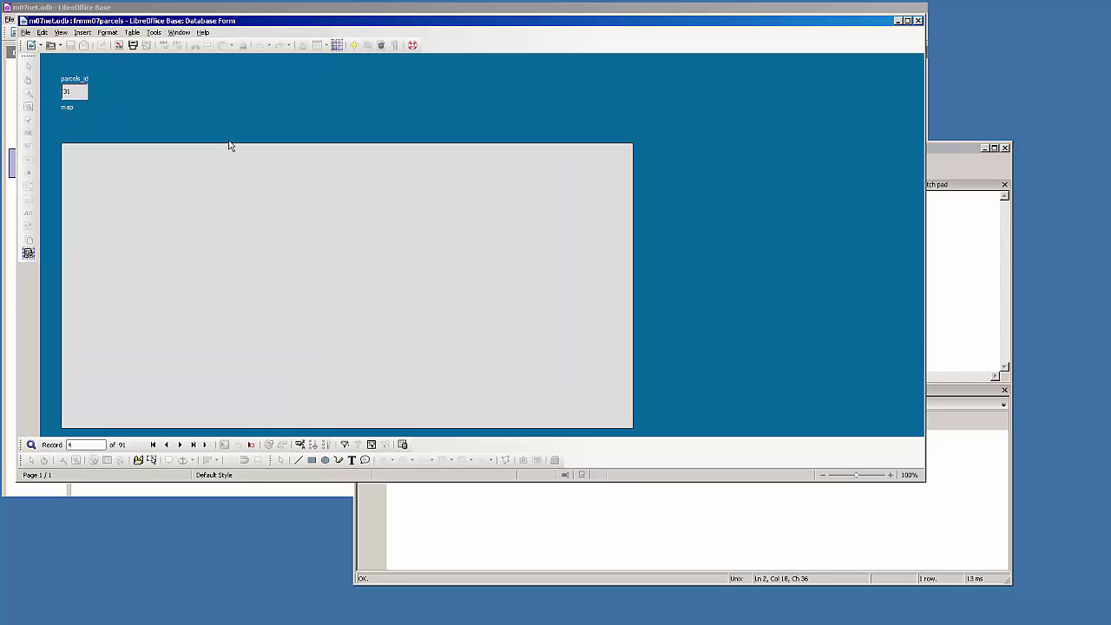
pyautogui.click(180, 444)
# Step: Rerun SELECT count(map) FROM m07.parcels; in pgAdmin, which now returns 4
pyautogui.click(424, 528)
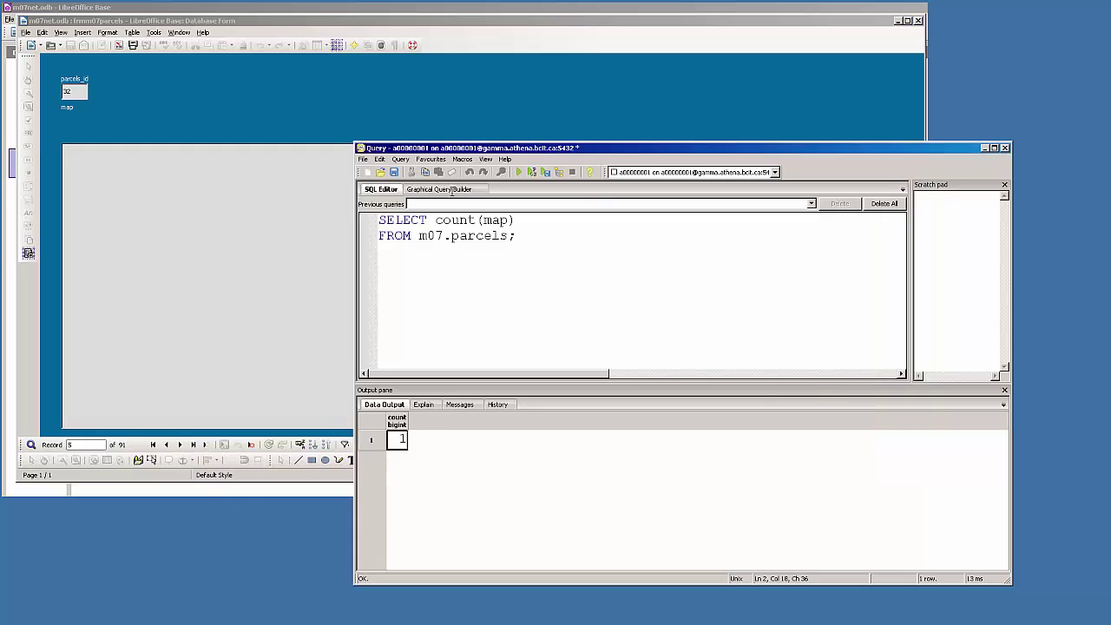
pyautogui.moveTo(453, 148); pyautogui.dragTo(421, 94)
pyautogui.click(488, 118)
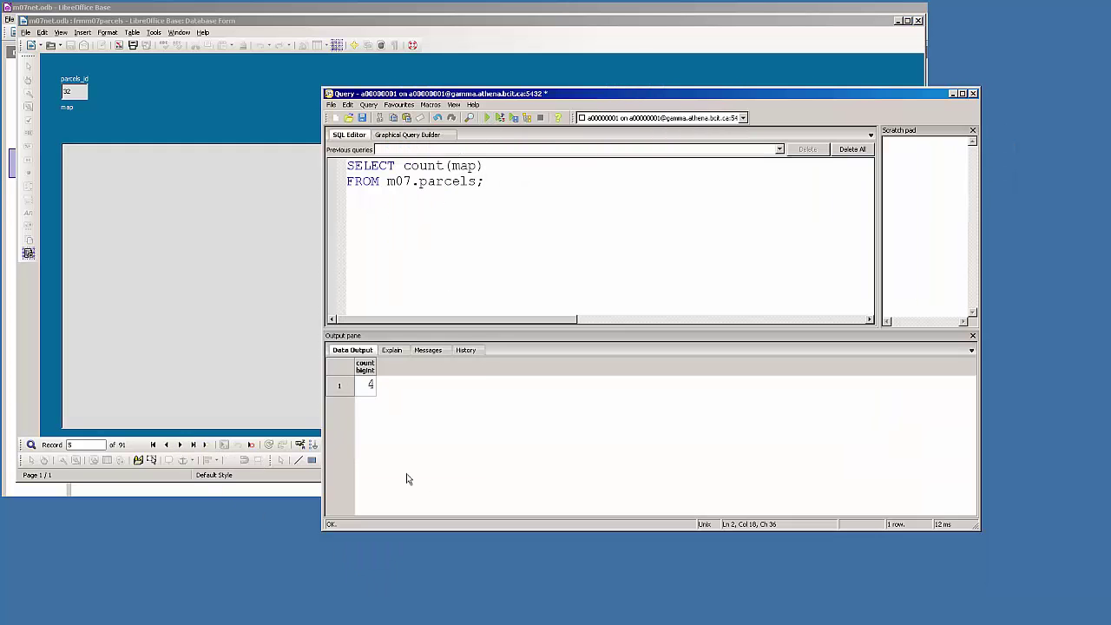